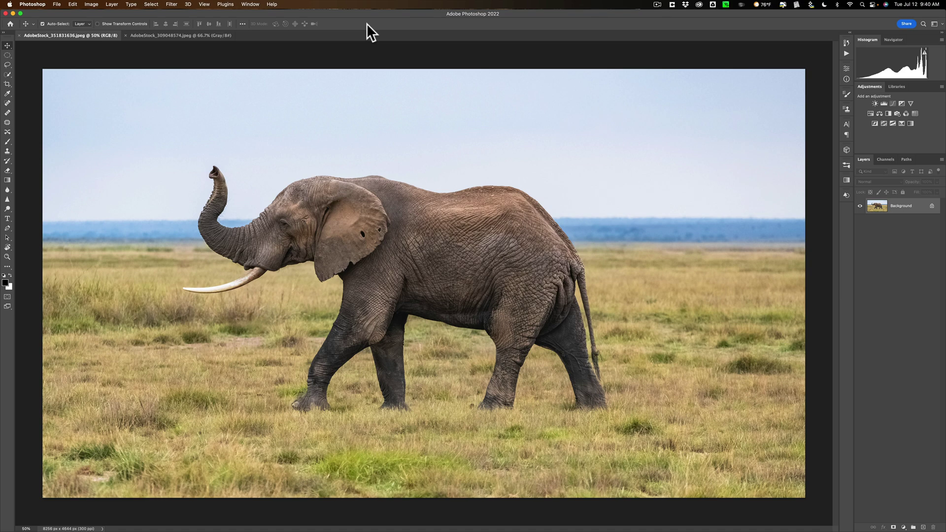
Step: Define the zebra stripe image as a pattern named Zebra-1
left_click(188, 35)
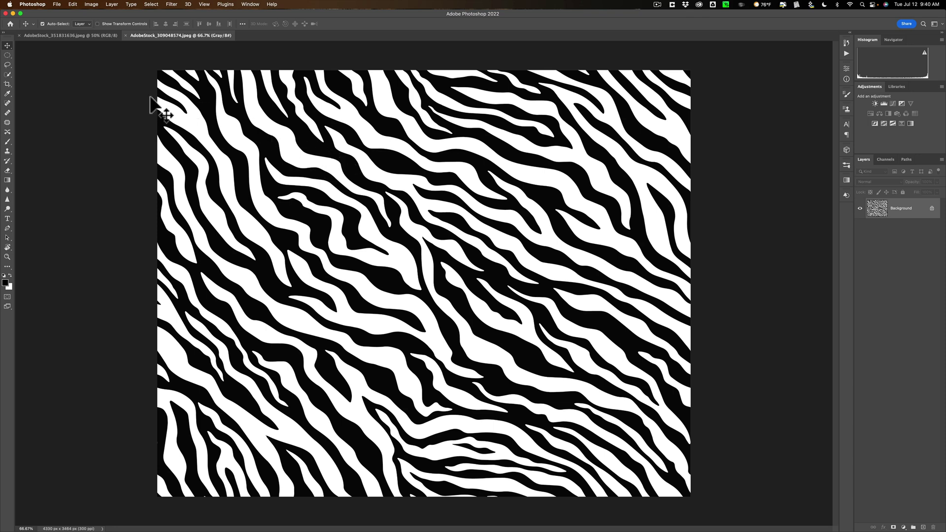
left_click(72, 5)
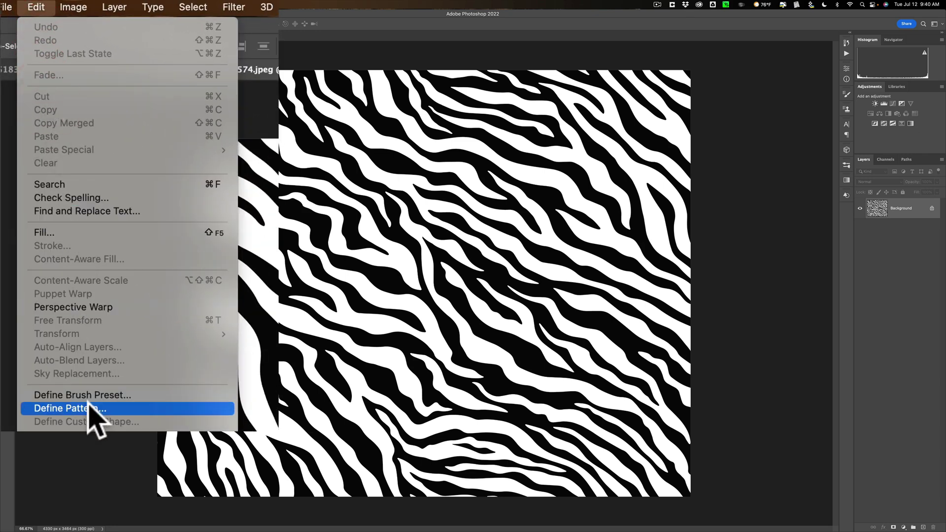
left_click(88, 409)
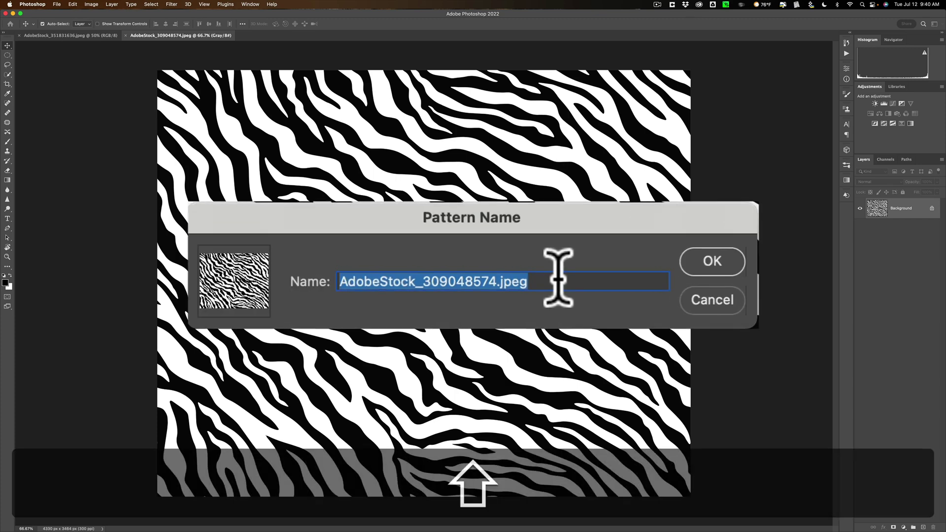
type("Zebra")
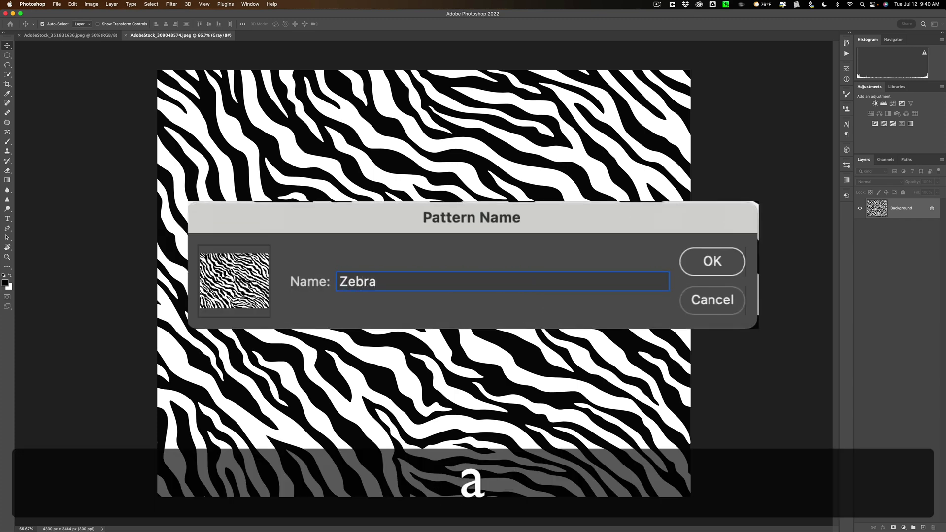
type("-1")
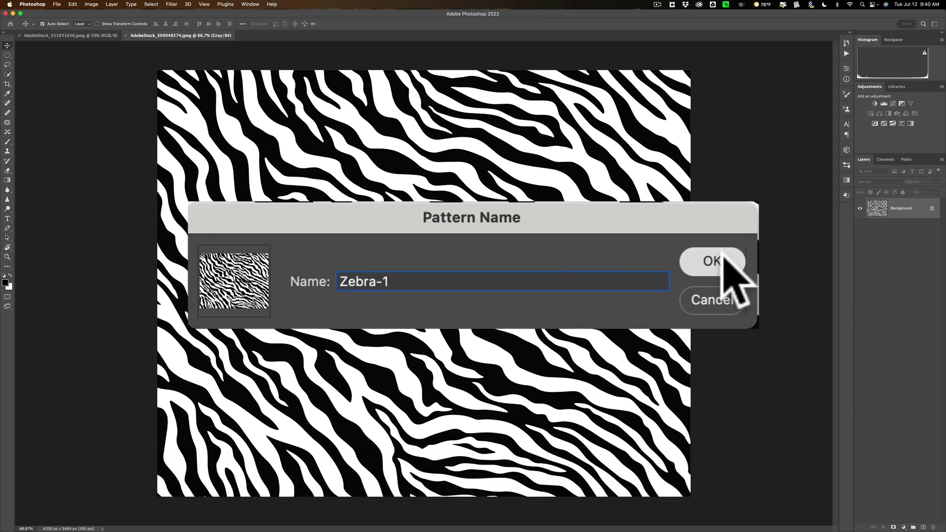
left_click(720, 251)
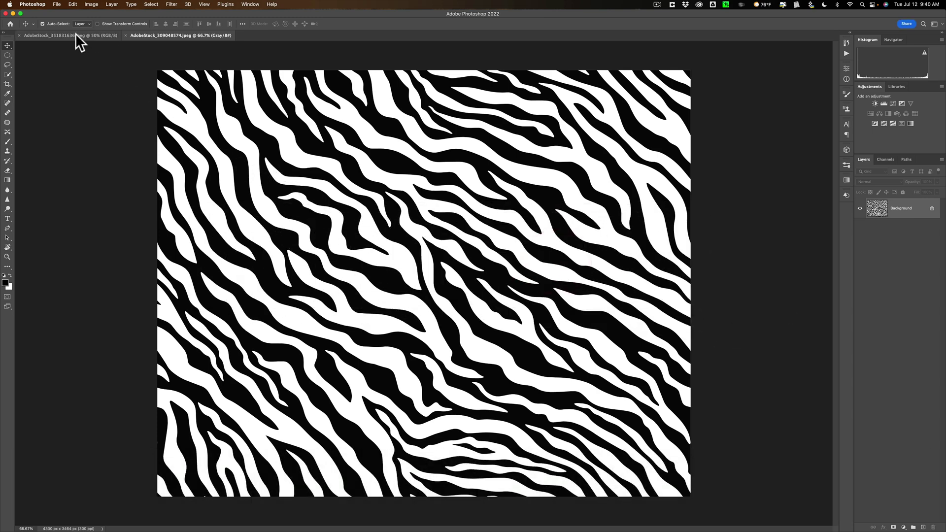
Step: Rotate the zebra stripe image's canvas 90° clockwise
left_click(75, 36)
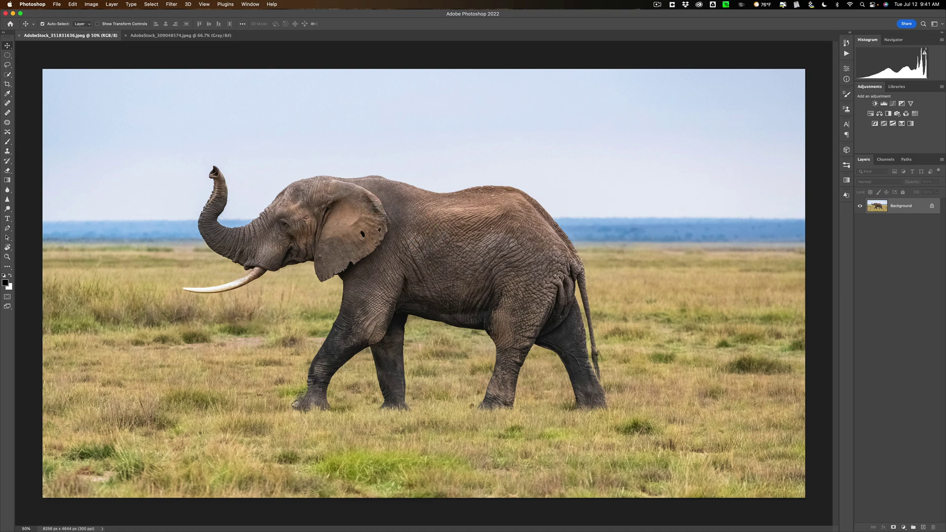
left_click(161, 36)
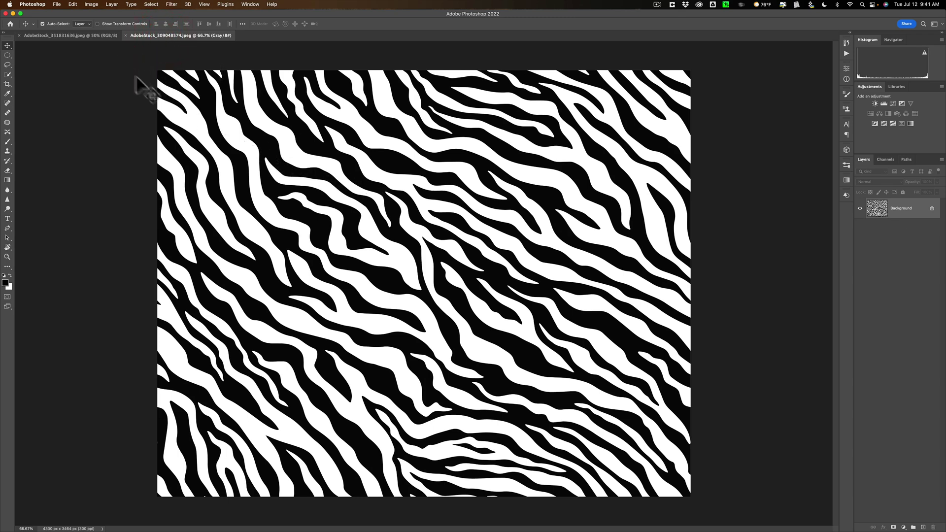
left_click(91, 4)
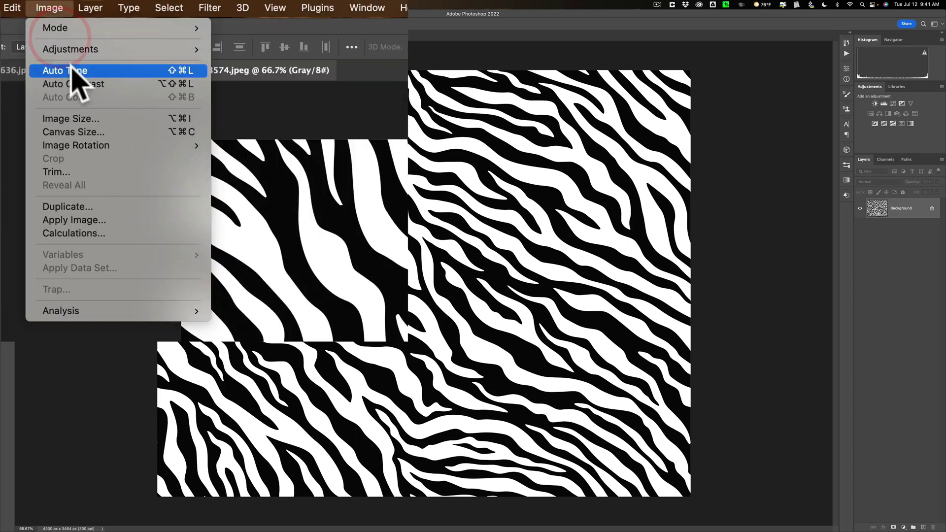
mouse_move(182, 145)
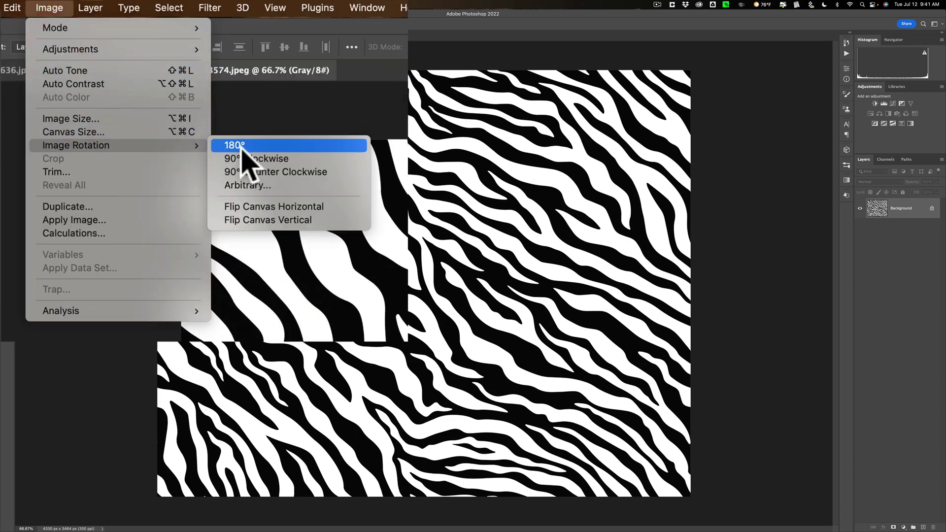
left_click(218, 125)
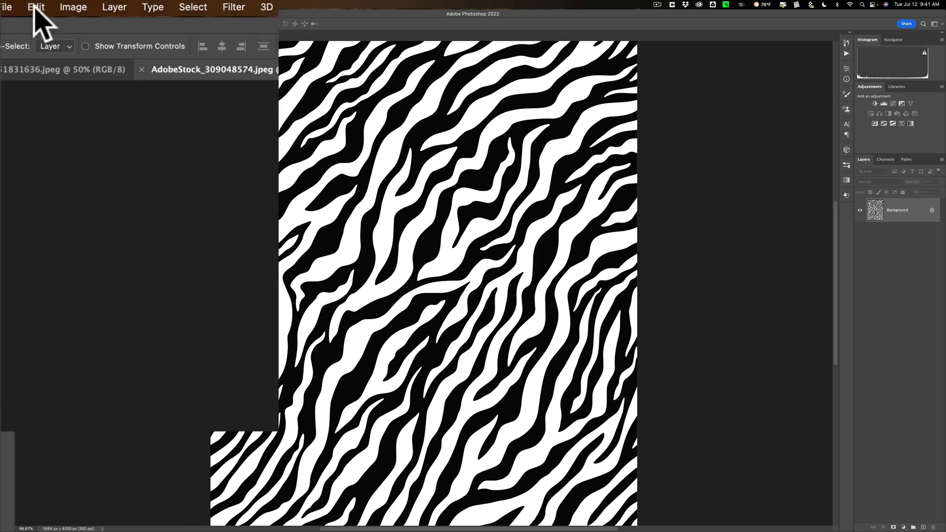
Step: Define the rotated zebra image as a pattern named Zebra-2 and close that image without saving
left_click(72, 4)
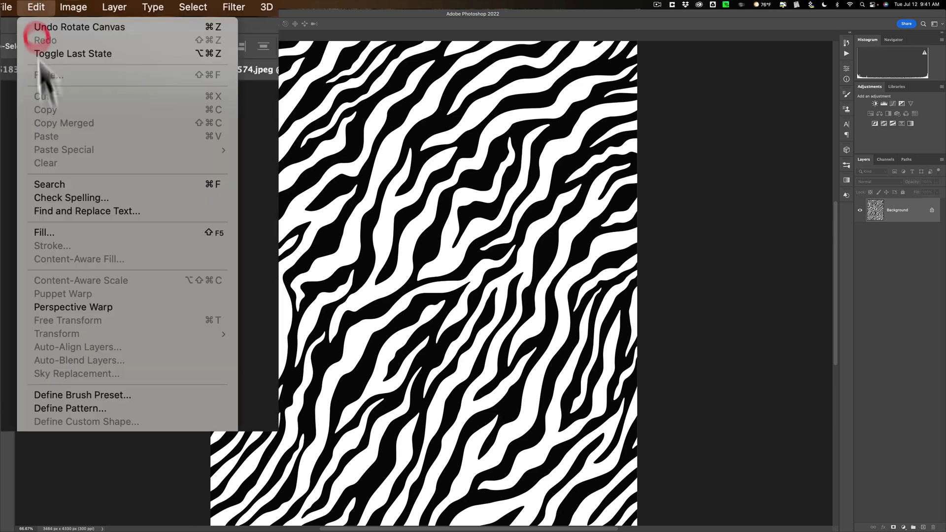
left_click(99, 408)
type("Zeb")
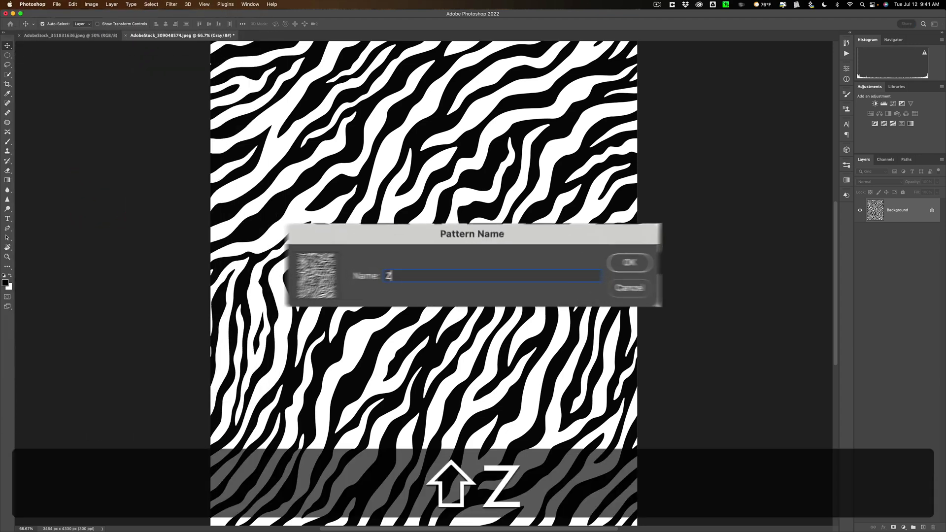
type("ra")
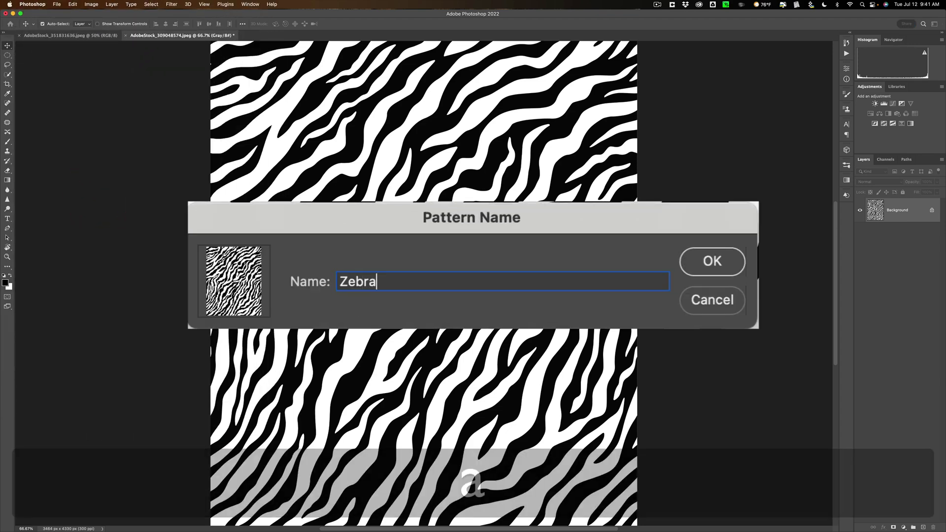
type("-2")
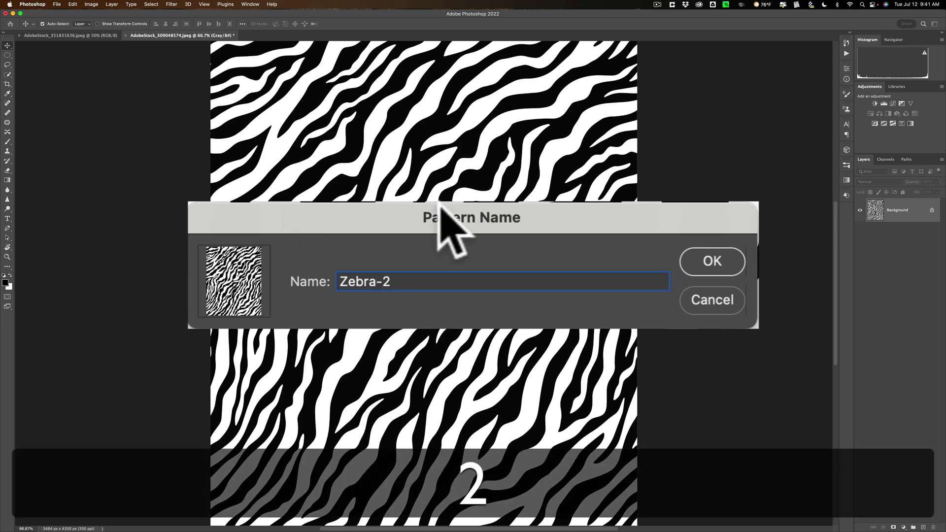
left_click(560, 263)
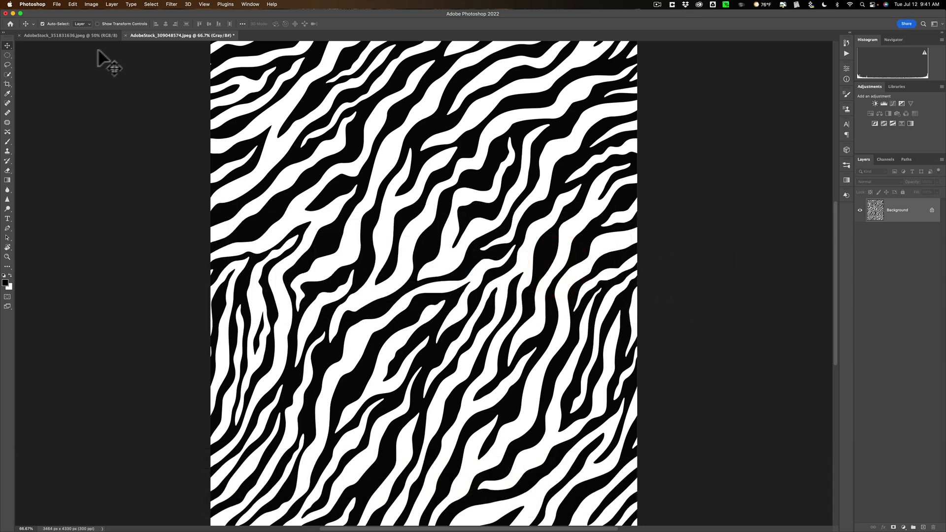
left_click(125, 35)
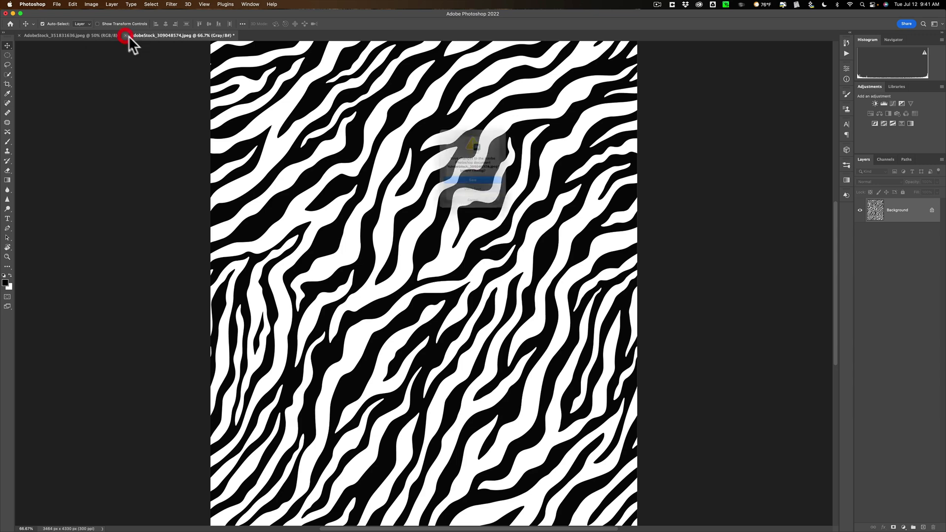
left_click(472, 197)
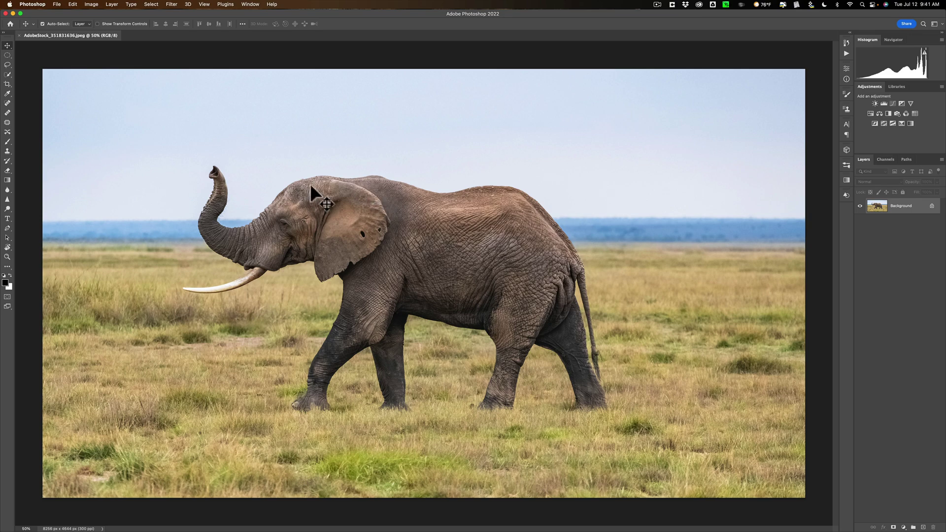
Step: Switch to the Object Selection Tool for selecting the elephant's head, trunk and tusk
key("w")
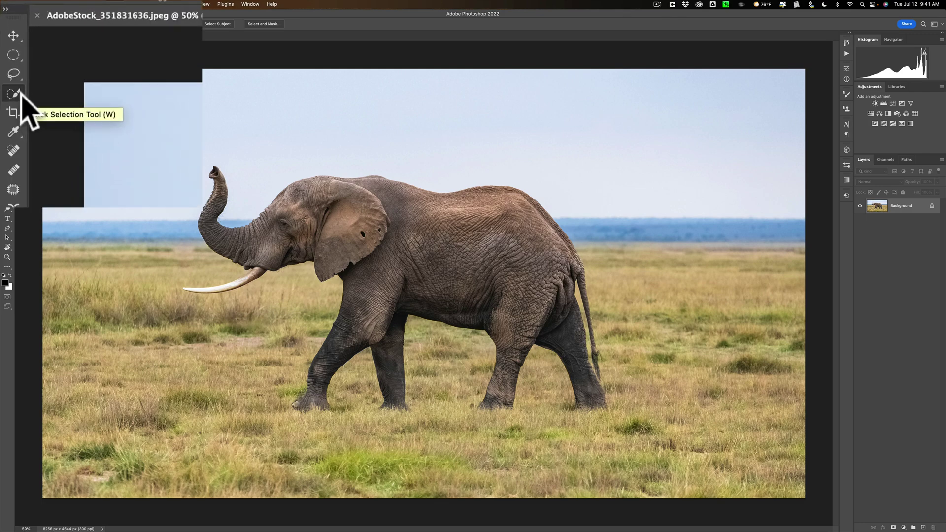
left_click(21, 95)
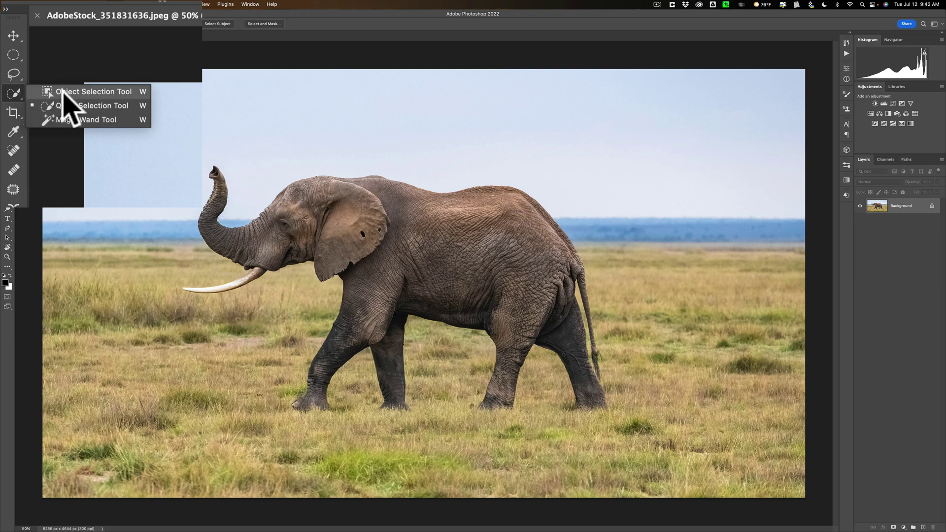
left_click(65, 92)
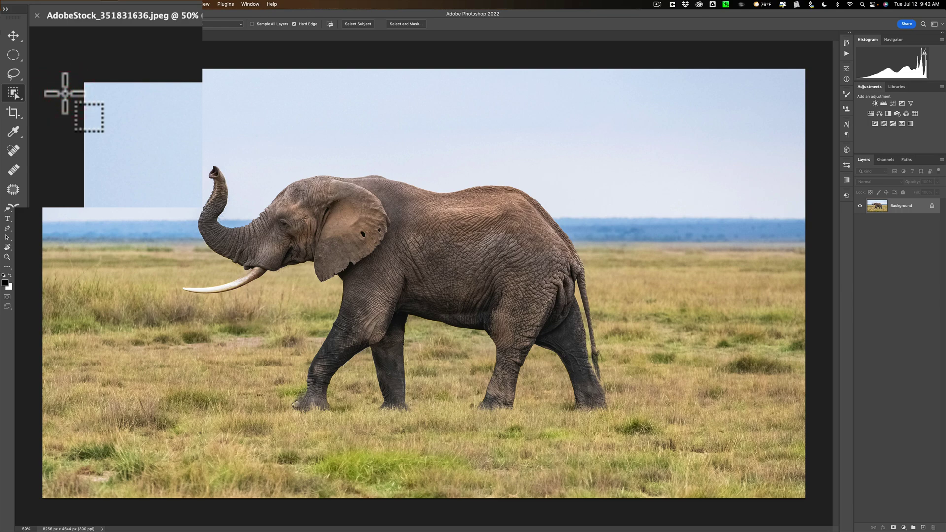
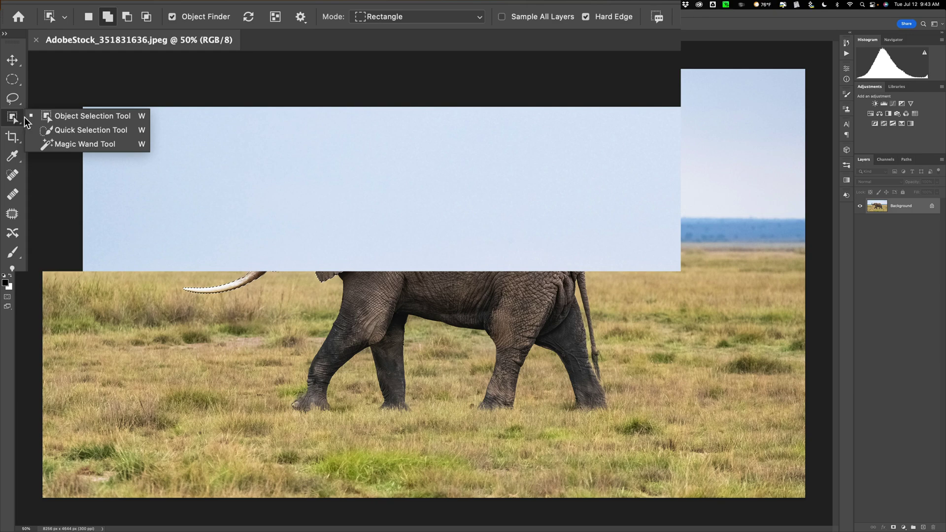
Step: Subtract the tusk and the strip of back behind the head from the selection with the Quick Selection Tool
left_click(69, 130)
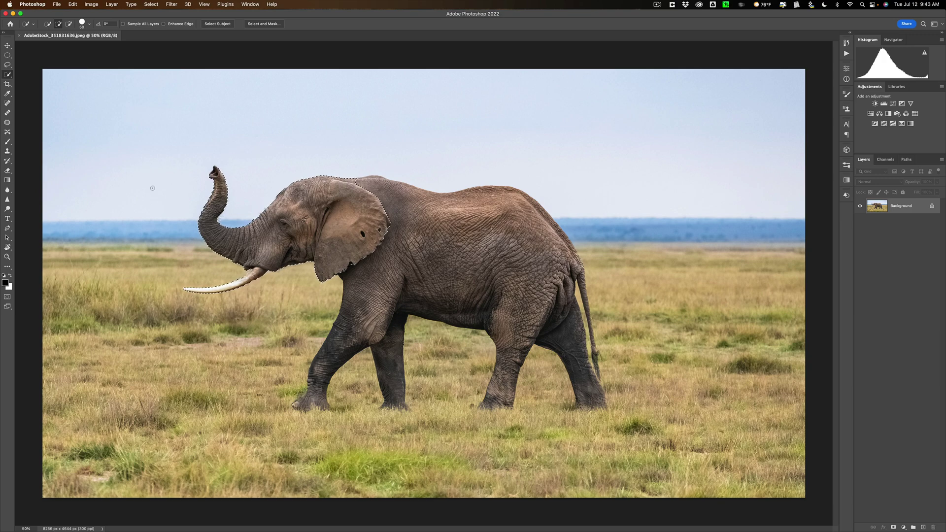
key("alt")
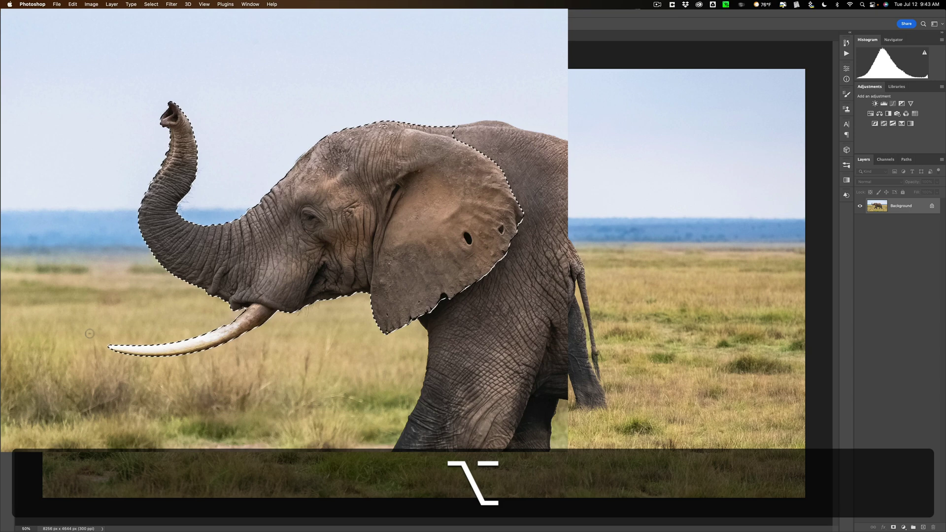
mouse_move(106, 341)
left_mouse_down()
mouse_move(151, 350)
mouse_move(216, 338)
left_mouse_up()
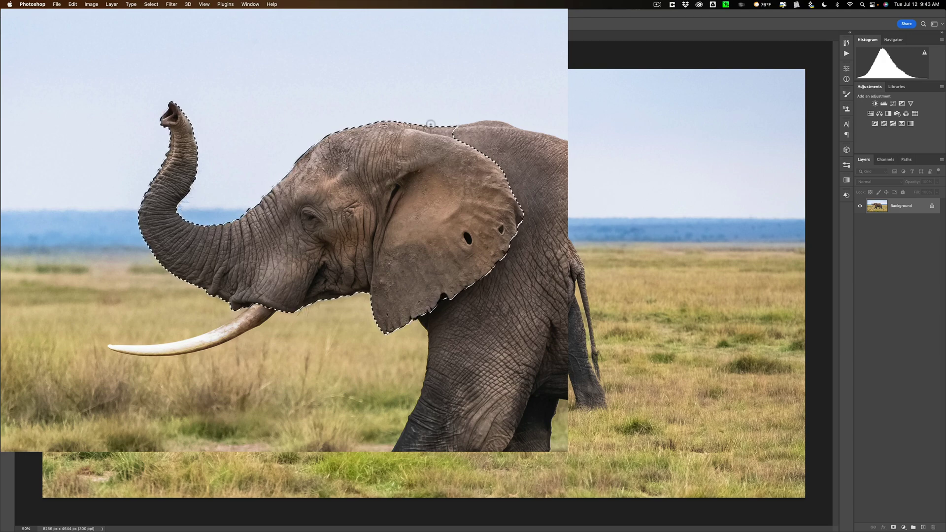
key("alt")
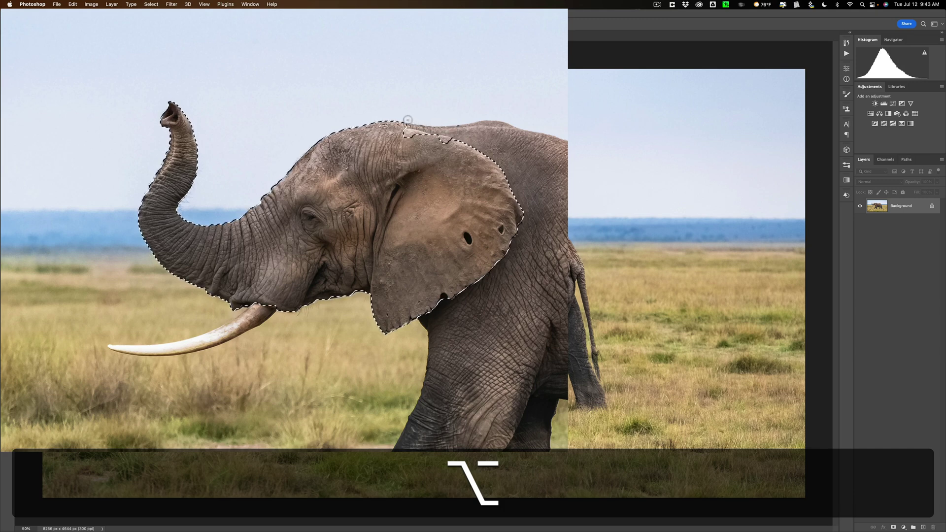
left_click(407, 96, "alt")
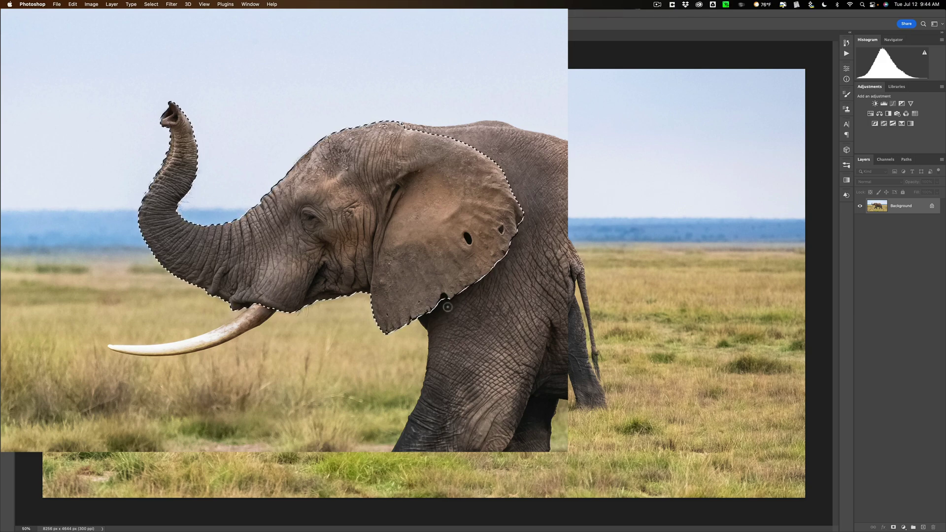
Step: Subtract the small notch at the ear's lower edge from the selection using a smaller Quick Selection brush
key("bracketleft")
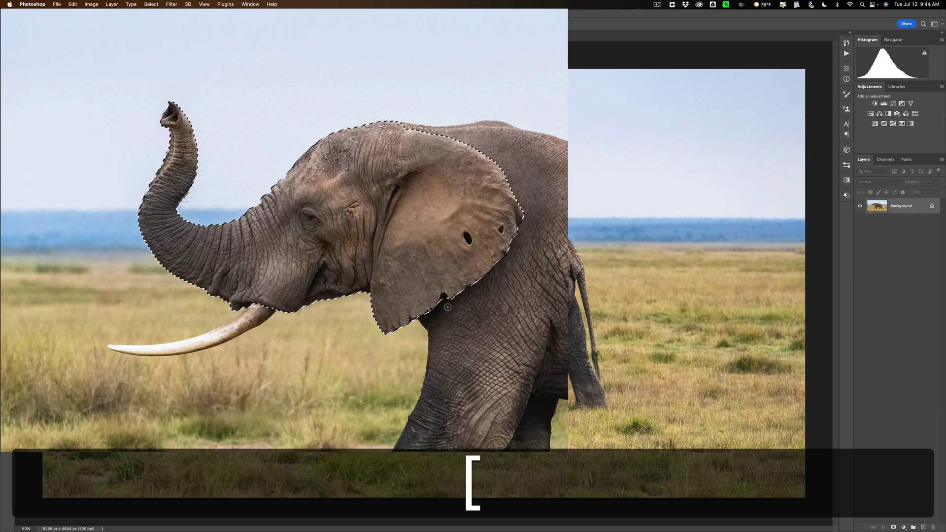
scroll(446, 307, "up", 3)
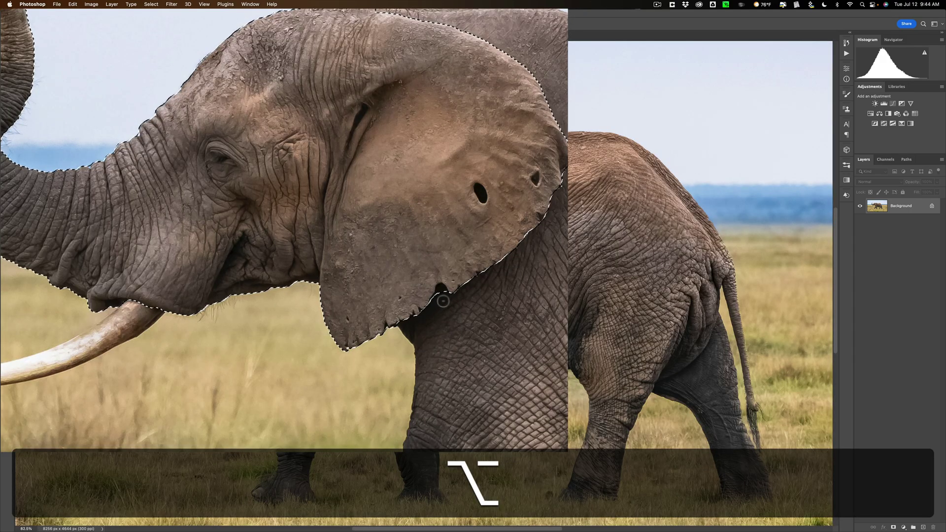
key("bracketleft")
key("alt")
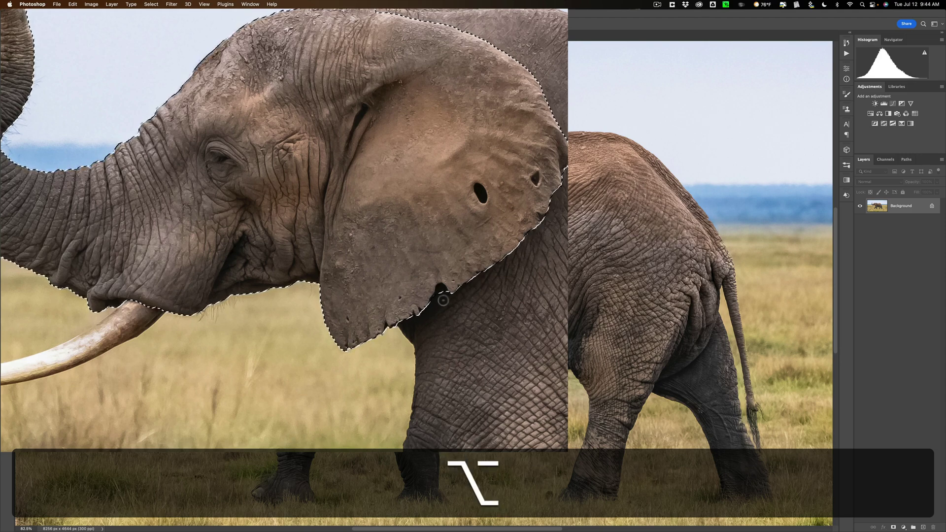
left_click(443, 303, "alt")
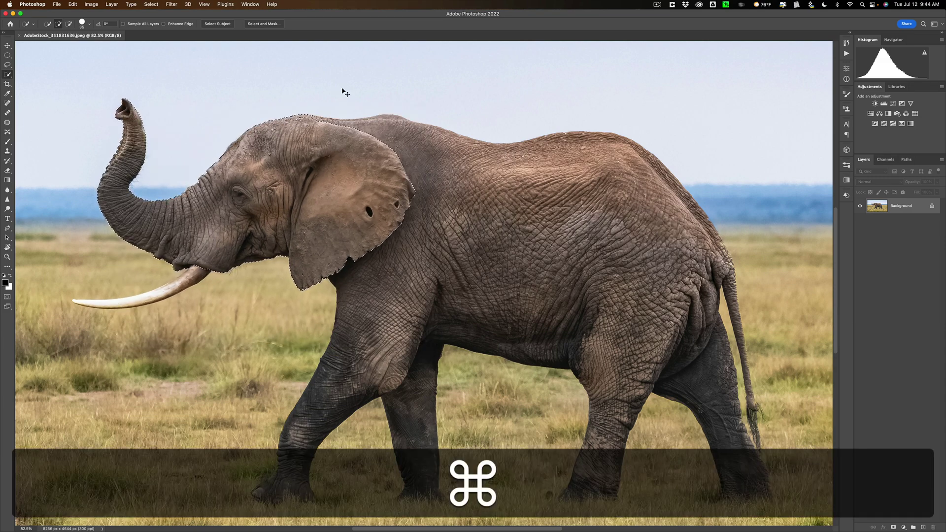
Step: Add a new empty layer above the Background and activate the Clone Stamp Tool
key("cmd+minus")
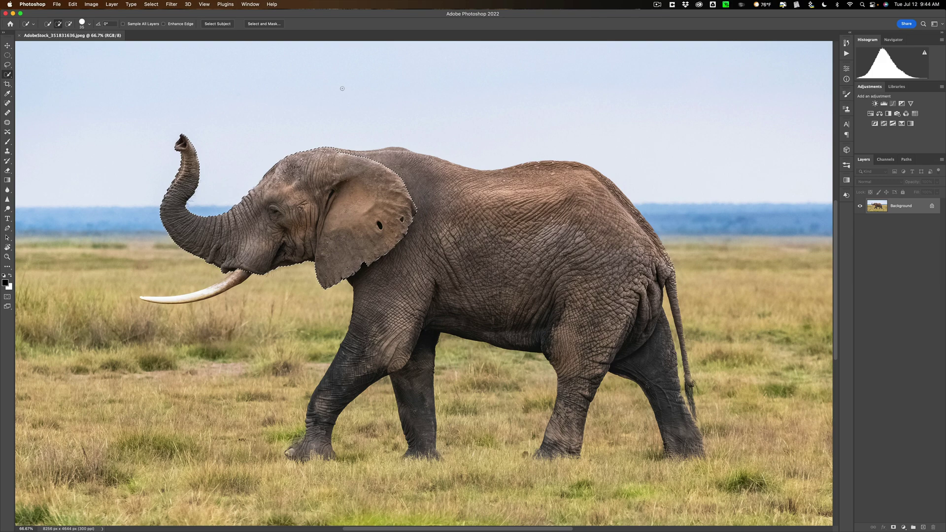
key("super+0")
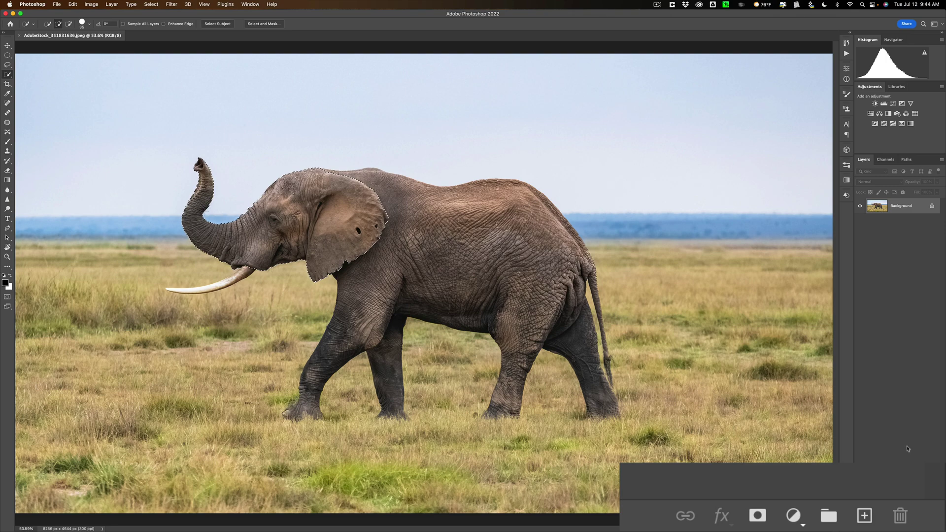
left_click(864, 516)
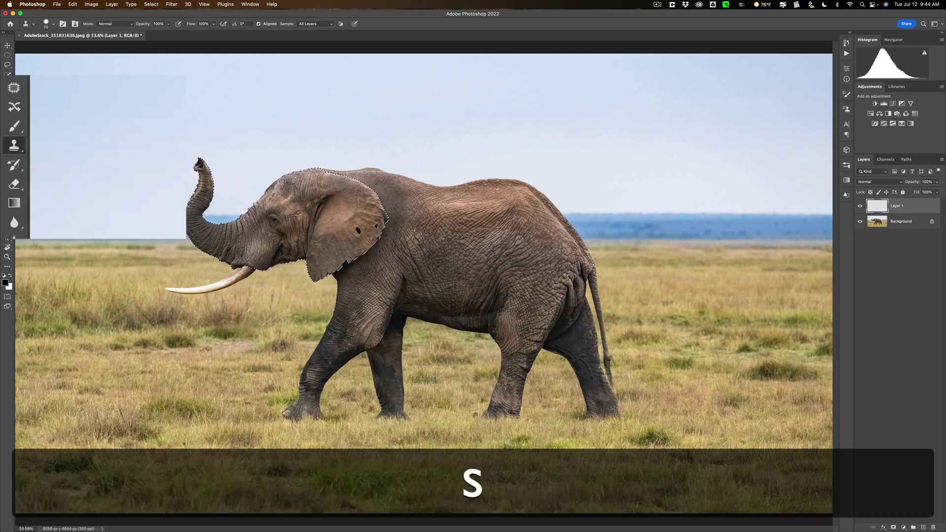
key("s")
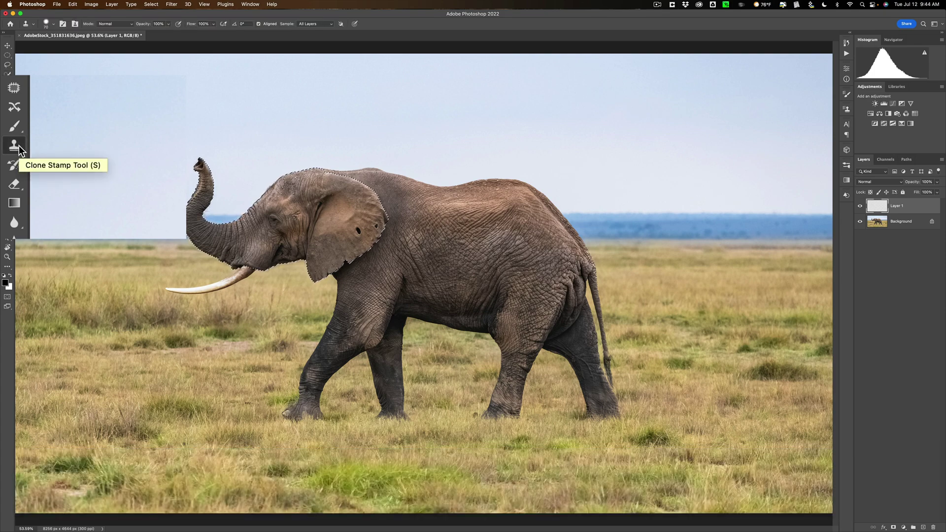
Step: Switch to the Pattern Stamp Tool and choose the second zebra-stripe pattern, the taller one after the Water group
left_click(19, 146)
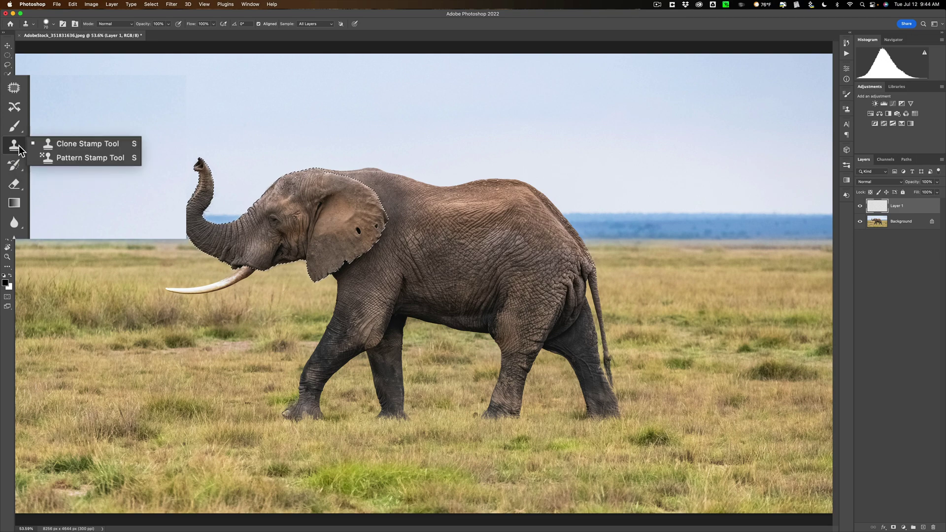
left_click(75, 156)
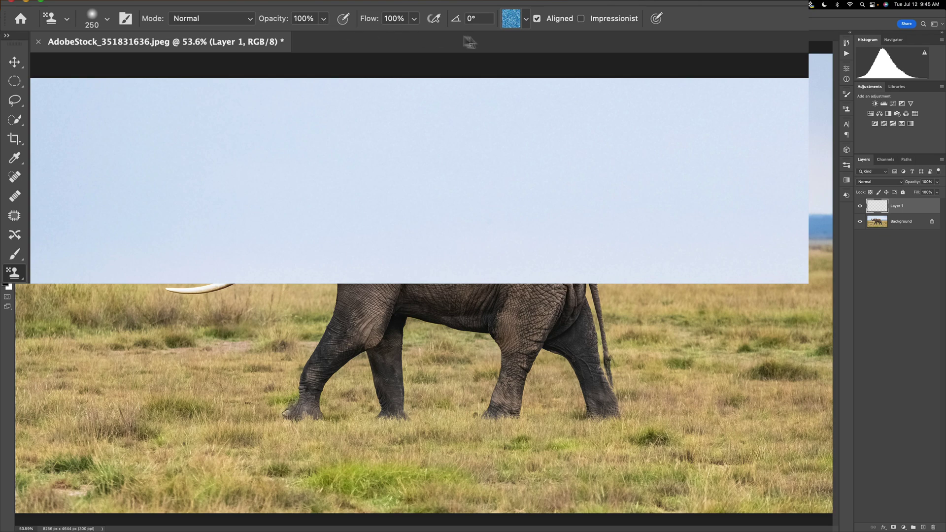
left_click(526, 21)
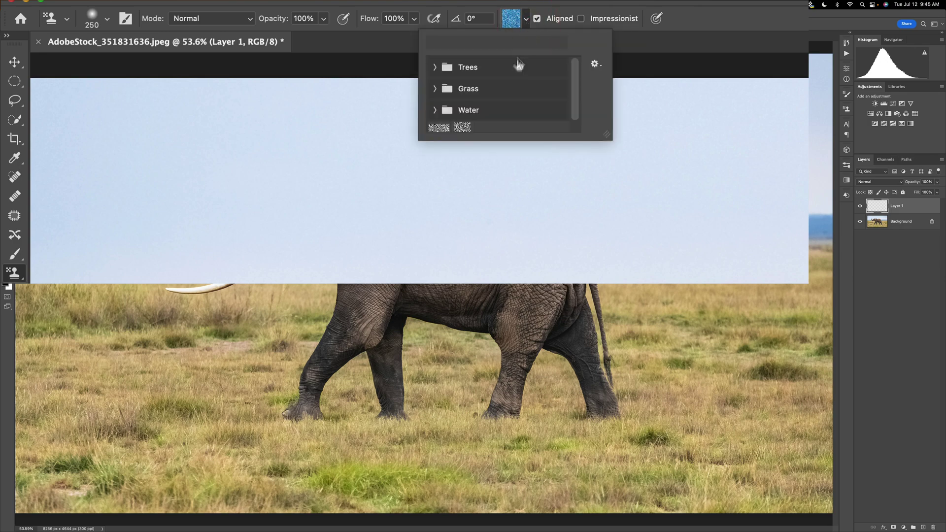
scroll(487, 126, "down", 1)
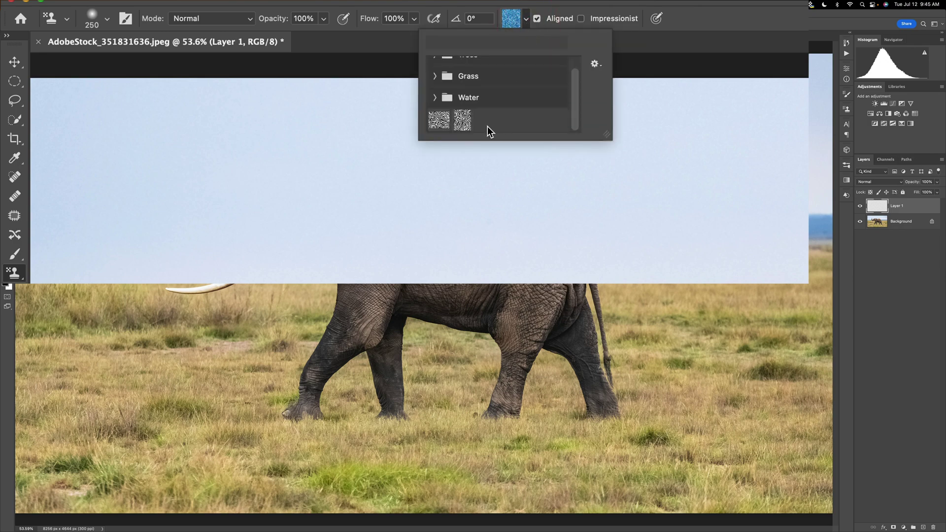
left_click(462, 118)
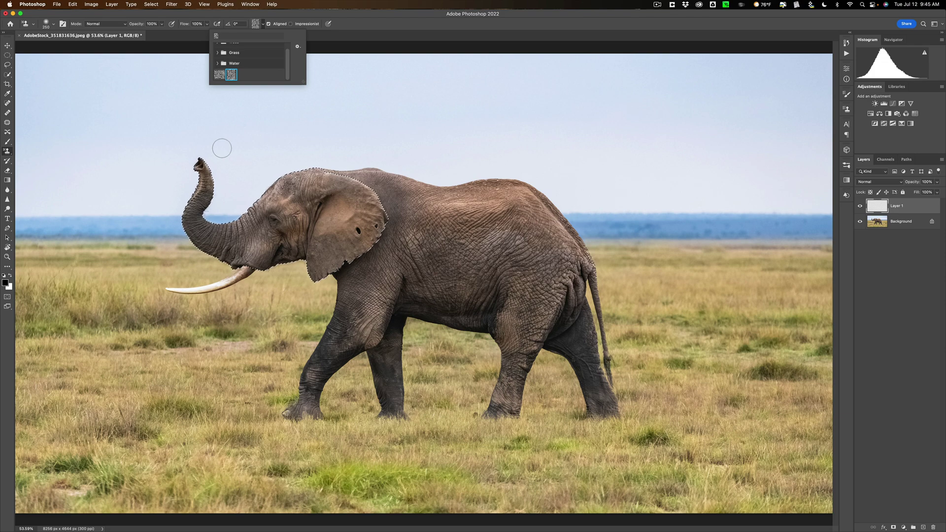
Step: Enlarge the Pattern Stamp brush to 1600 px and paint zebra stripes across the selected head, ear and trunk
key("bracketright")
key("bracketright")
key("bracketright")
key("bracketright")
key("bracketright")
key("bracketright")
key("bracketright")
key("bracketright")
key("bracketright")
key("bracketright")
key("bracketright")
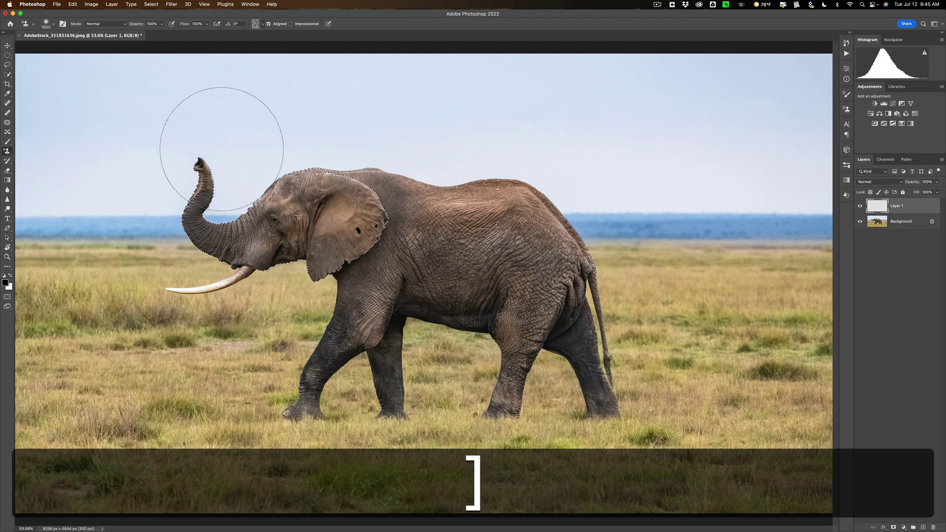
left_click_drag(207, 163, 207, 201)
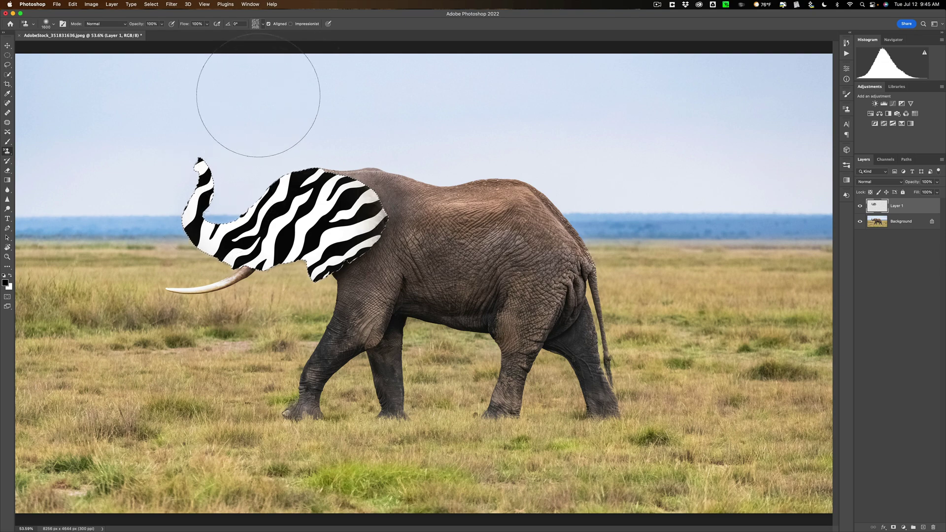
Step: Reduce the Pattern Stamp brush size to 200 px
key("bracketleft")
key("bracketleft")
key("bracketleft")
key("bracketleft")
key("bracketleft")
key("bracketleft")
key("bracketleft")
key("bracketleft")
key("bracketleft")
key("bracketleft")
key("bracketleft")
key("bracketleft")
key("bracketleft")
key("bracketleft")
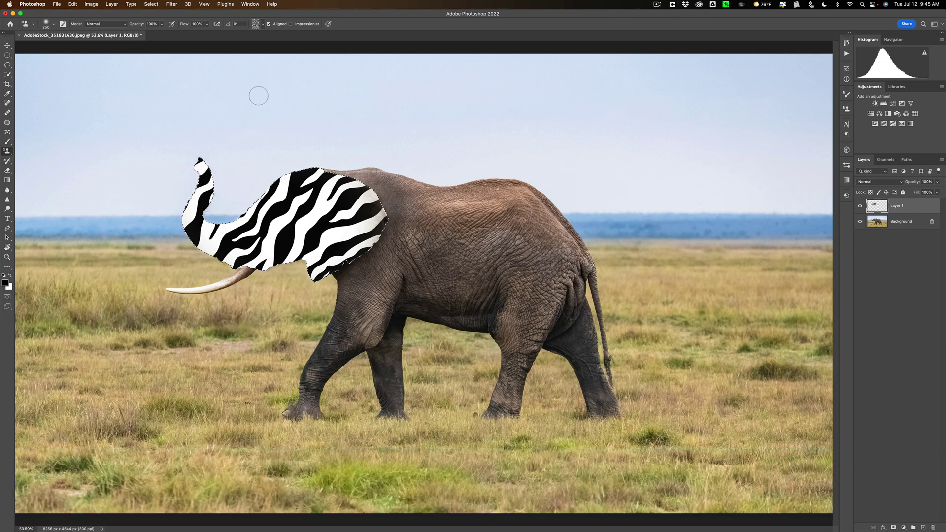
key("bracketleft")
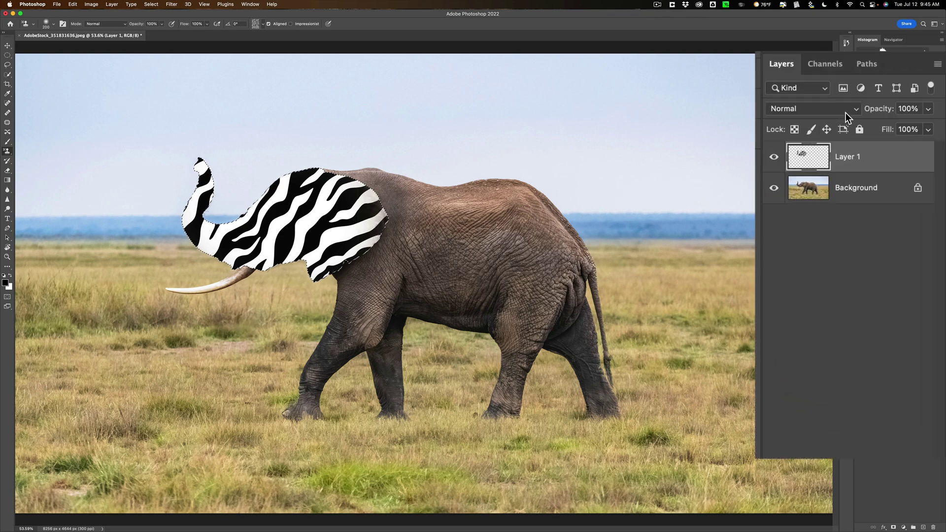
Step: Set Layer 1's blend mode to Overlay and deselect the head
left_click(853, 109)
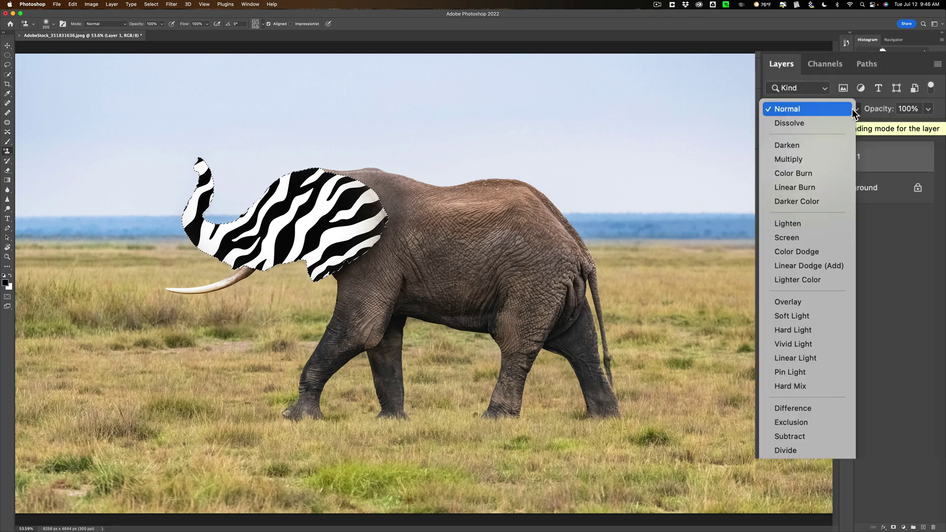
left_click(780, 301)
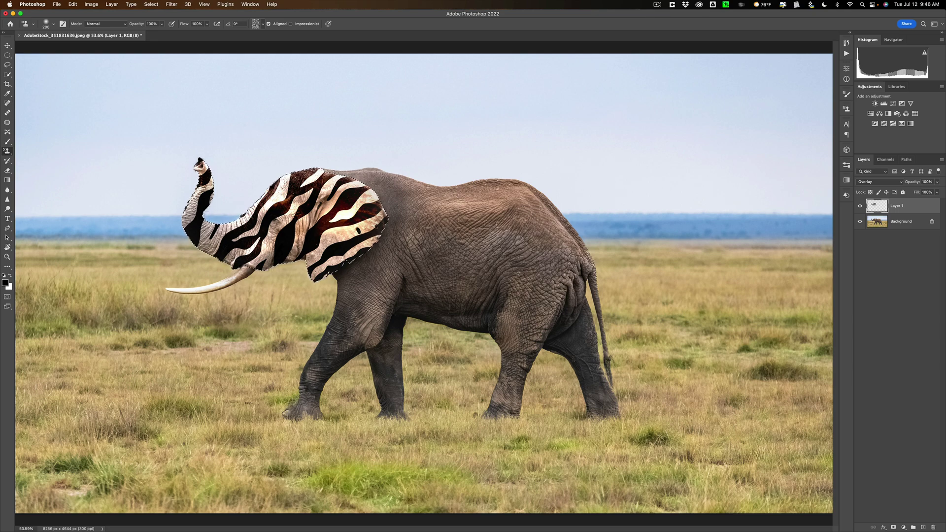
key("super+d")
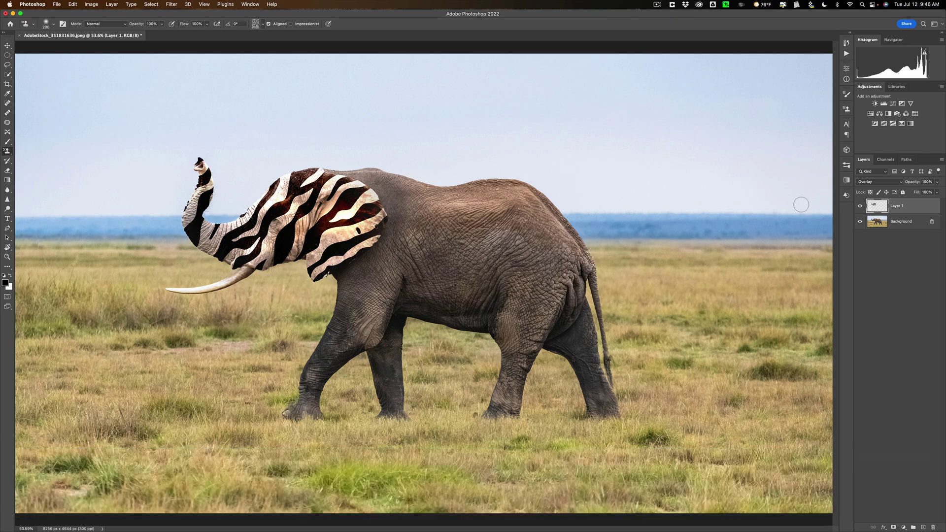
Step: Lower Layer 1's opacity to 11% to reveal the elephant's eye beneath the stripes
key("super+equal")
key("super+equal")
scroll(802, 205, "left", 5)
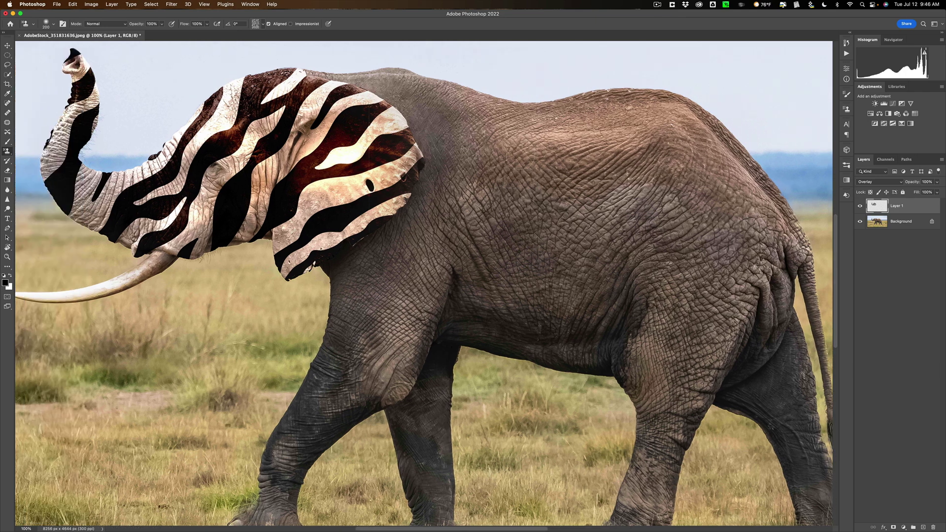
scroll(520, 155, "left", 1)
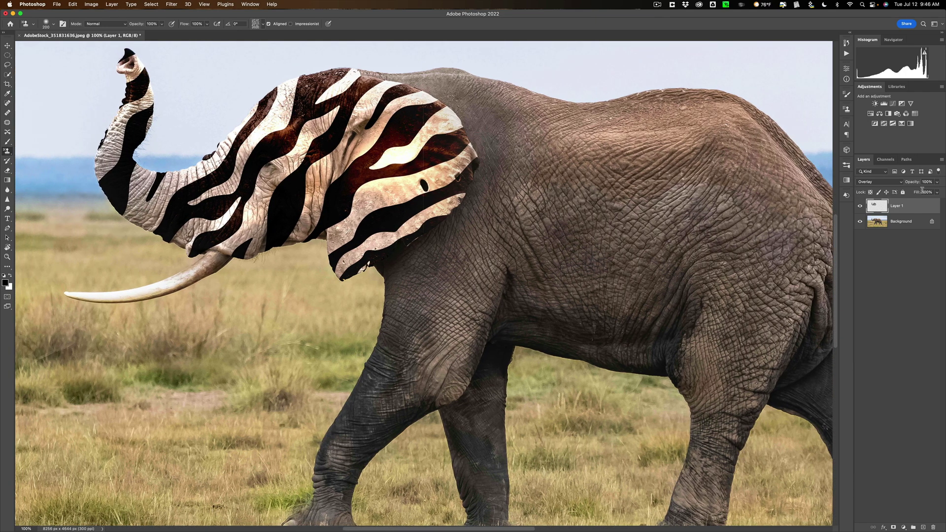
left_click_drag(908, 183, 901, 183)
left_click_drag(857, 111, 813, 113)
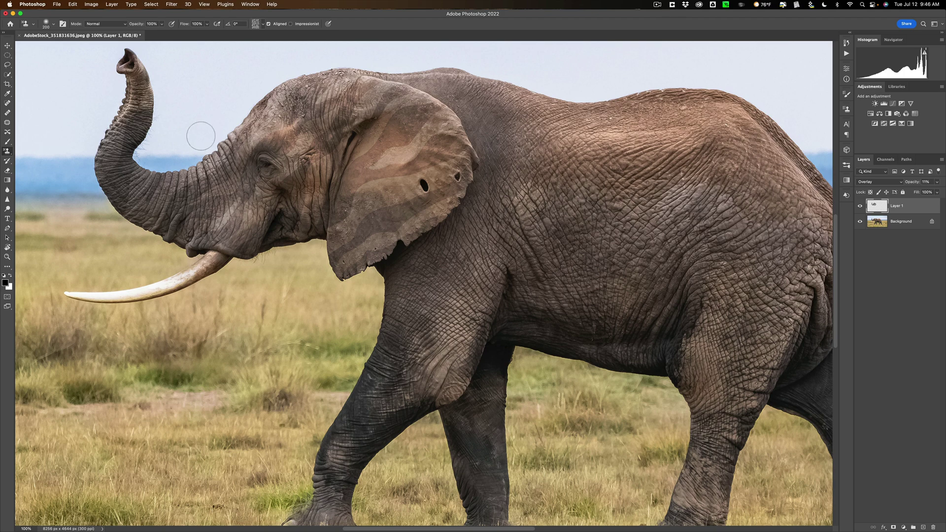
Step: Erase the stripes over the elephant's eye with the Eraser Tool and restore Layer 1's opacity to 100%
key("e")
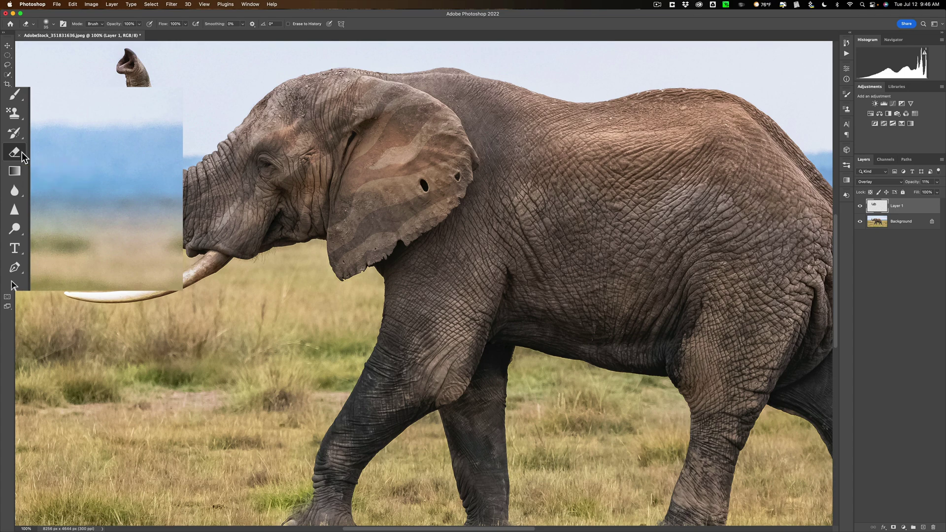
right_click(21, 152)
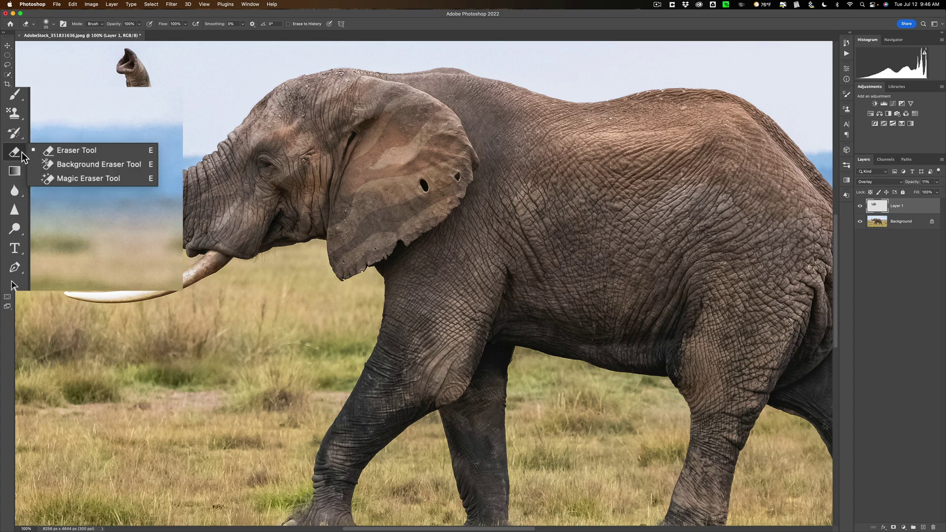
left_click(67, 151)
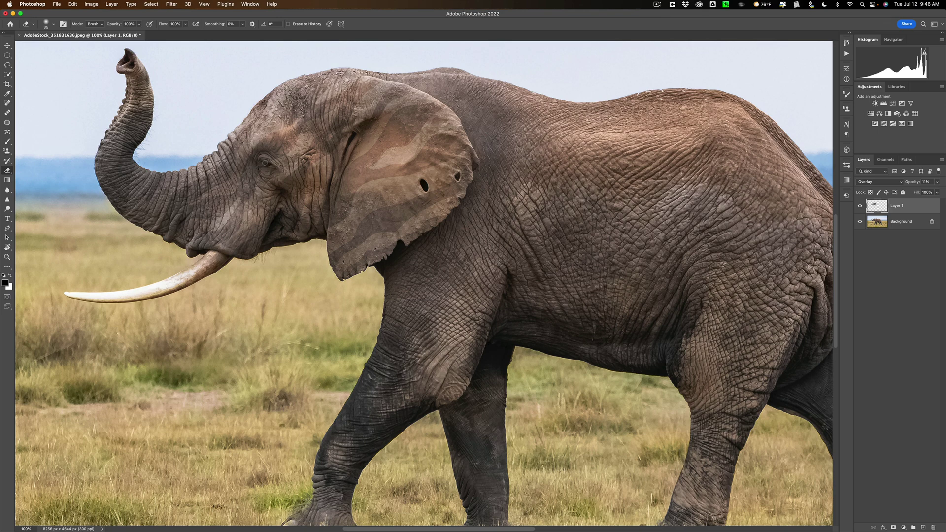
left_click(263, 162)
left_click_drag(911, 183, 939, 185)
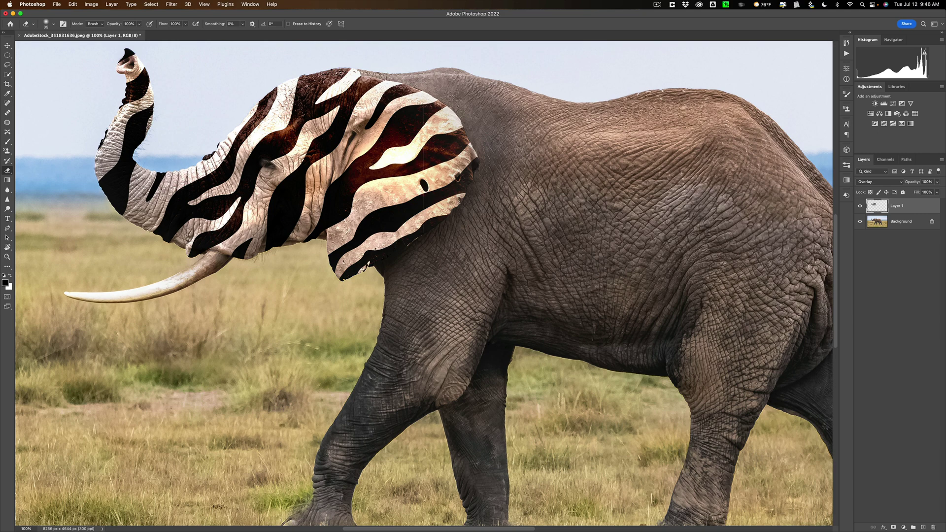
left_click(55, 25)
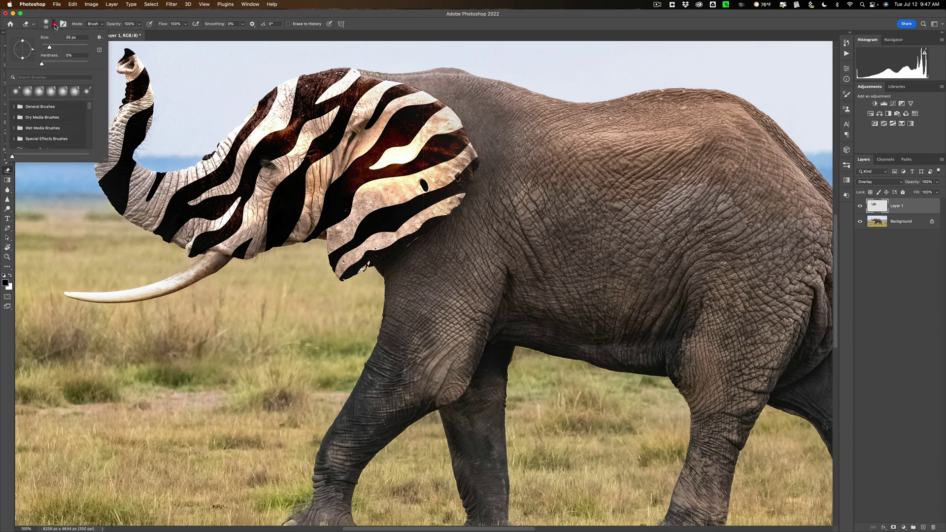
left_click(55, 25)
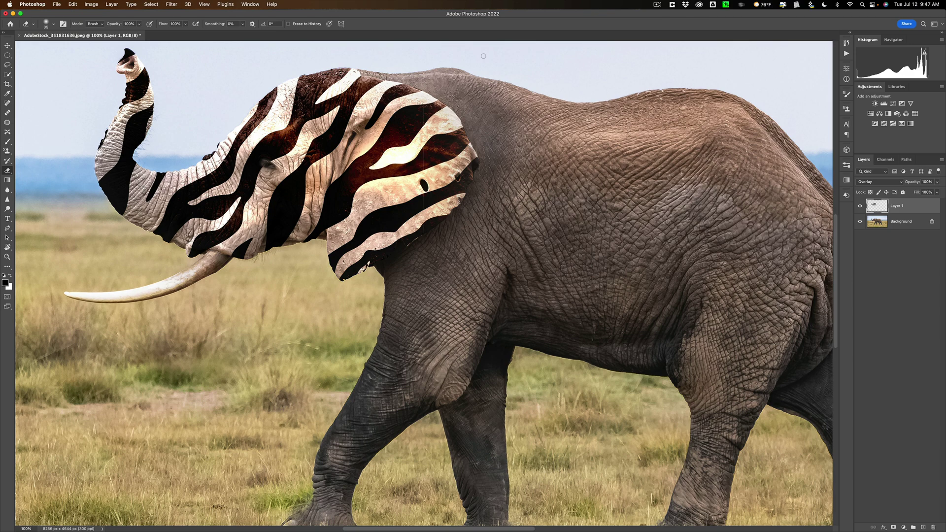
Step: Switch to the Quick Selection Tool and enlarge its brush to 175 px
key("super")
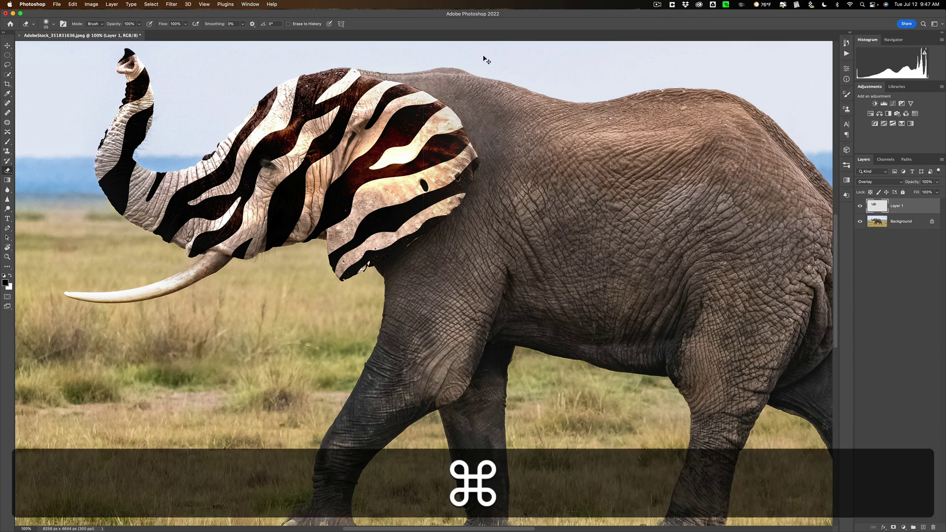
key("super+0")
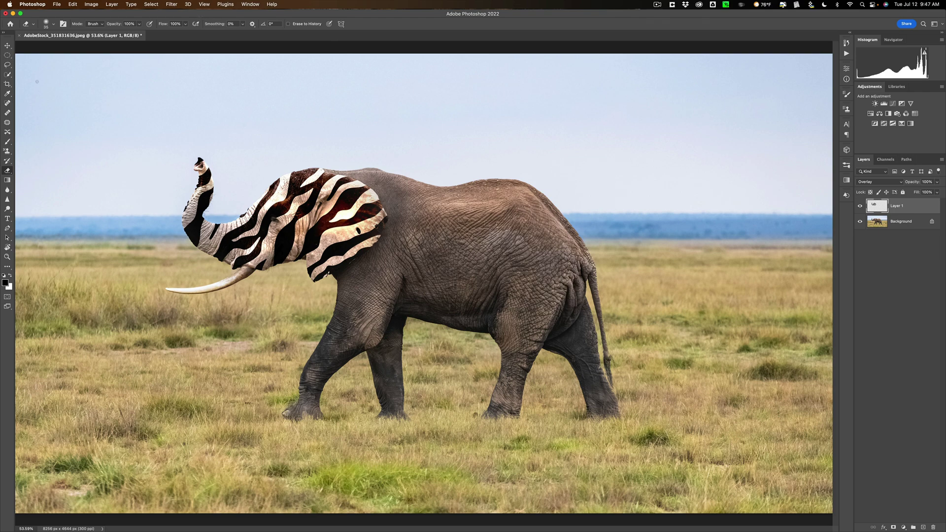
left_click(9, 76)
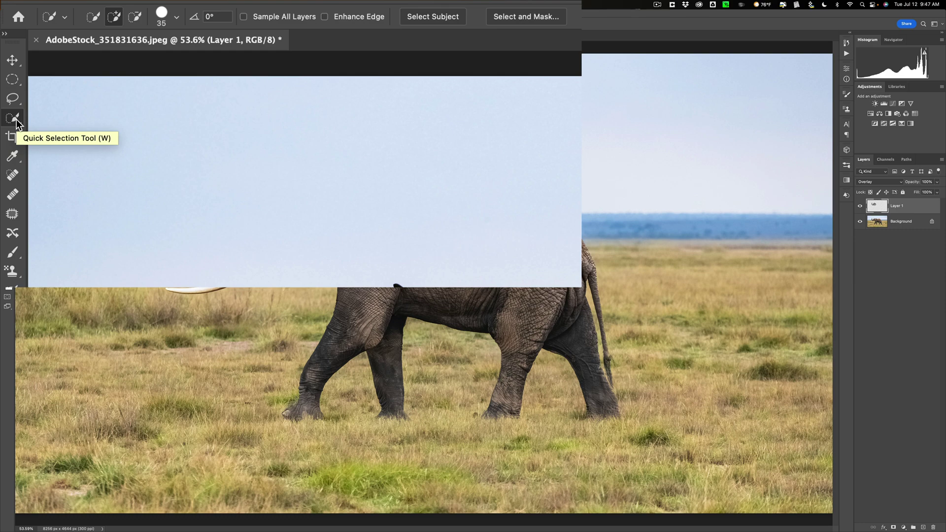
right_click(16, 119)
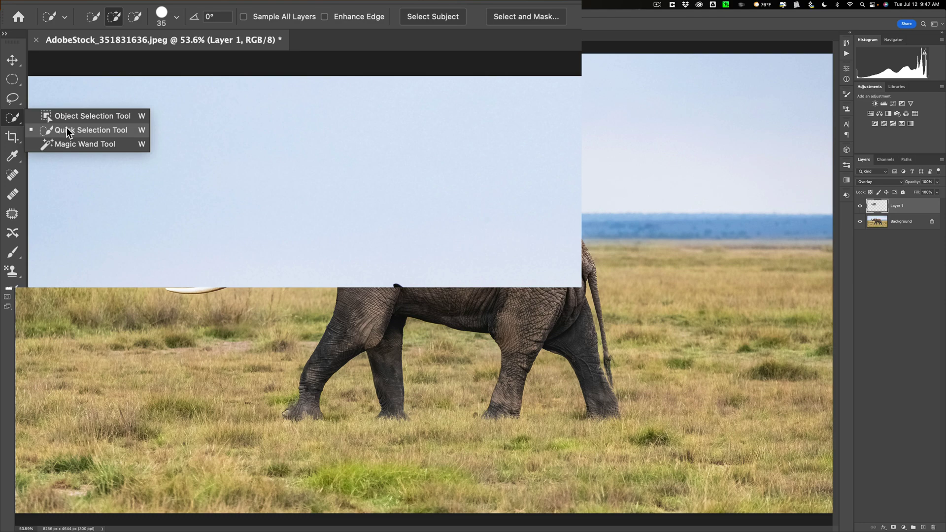
left_click(66, 128)
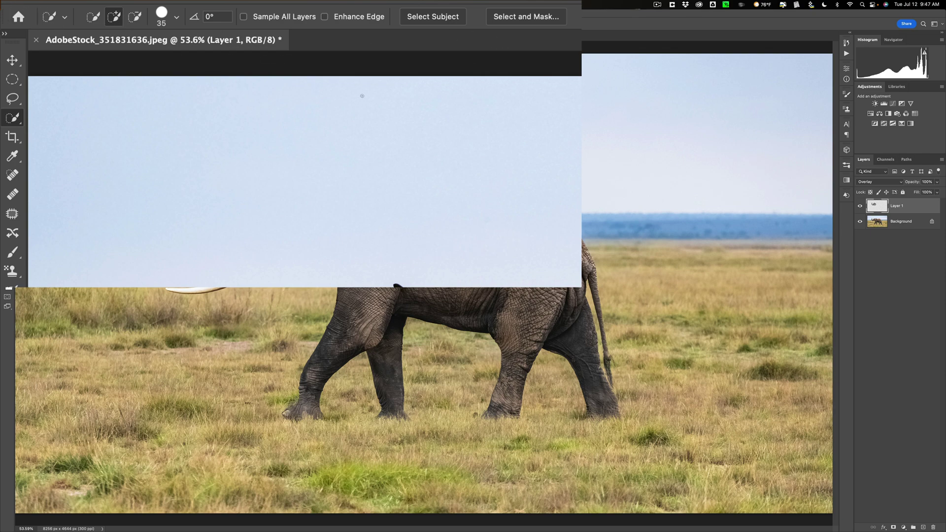
key("bracketright")
key("bracketright")
key("bracketright")
key("bracketright")
key("bracketright")
key("bracketright")
key("bracketright")
key("bracketright")
key("bracketright")
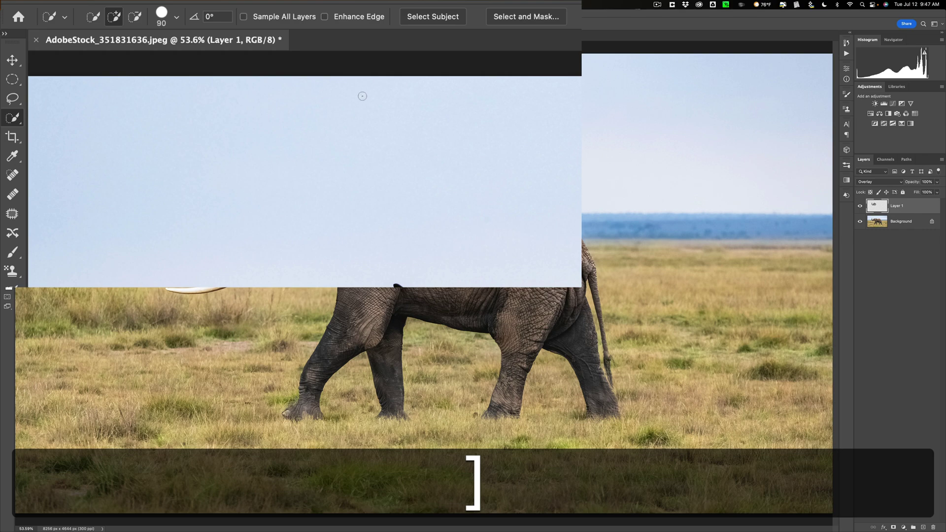
key("bracketright")
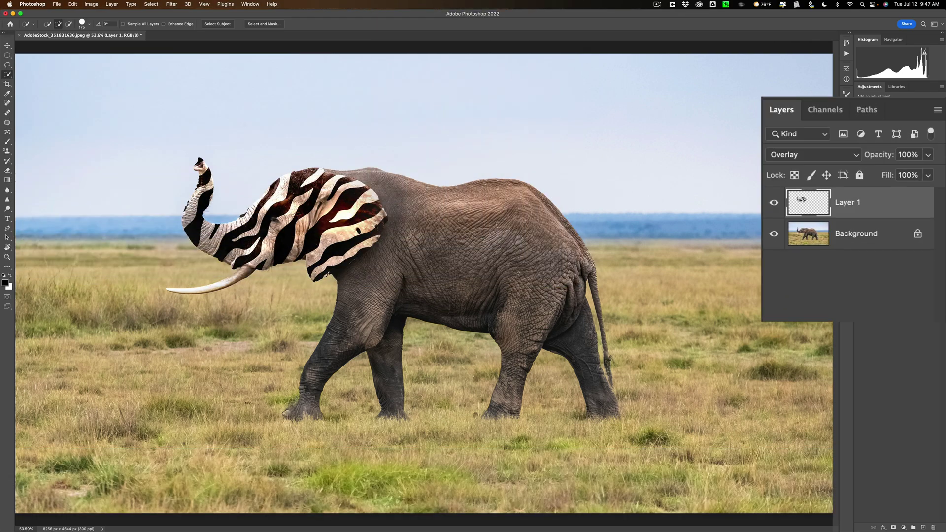
Step: Make the Background layer active and select the elephant's body and legs with the Quick Selection Tool
left_click(799, 231)
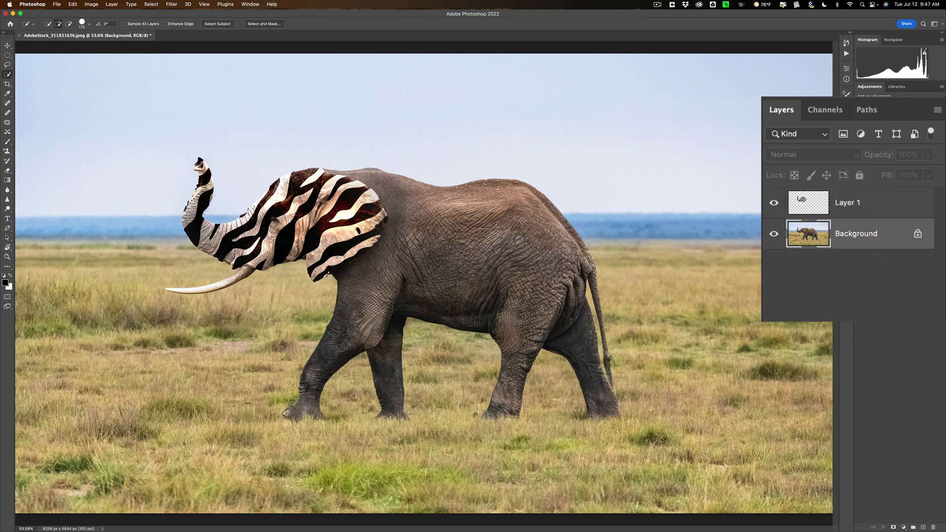
mouse_move(402, 207)
left_mouse_down()
mouse_move(498, 226)
mouse_move(444, 244)
mouse_move(567, 237)
mouse_move(528, 340)
mouse_move(566, 389)
mouse_move(557, 487)
mouse_move(547, 500)
mouse_move(493, 257)
mouse_move(326, 236)
mouse_move(306, 394)
mouse_move(316, 488)
left_mouse_up()
left_click(312, 258)
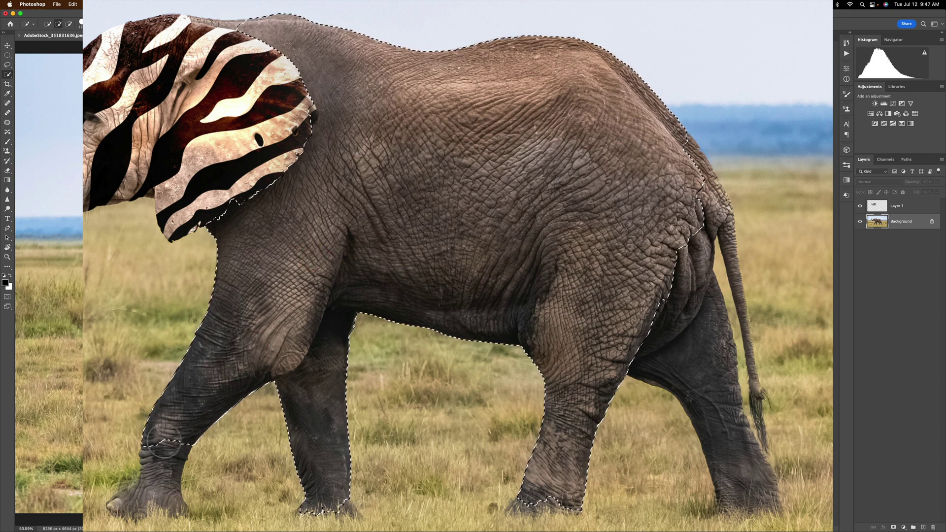
Step: Add the front foot, the far hind leg and the tail to the body selection
mouse_move(166, 440)
left_mouse_down()
mouse_move(138, 481)
mouse_move(163, 508)
mouse_move(133, 493)
left_mouse_up()
left_click(222, 387)
mouse_move(656, 296)
left_mouse_down()
mouse_move(718, 395)
mouse_move(721, 432)
left_mouse_up()
left_click(686, 346)
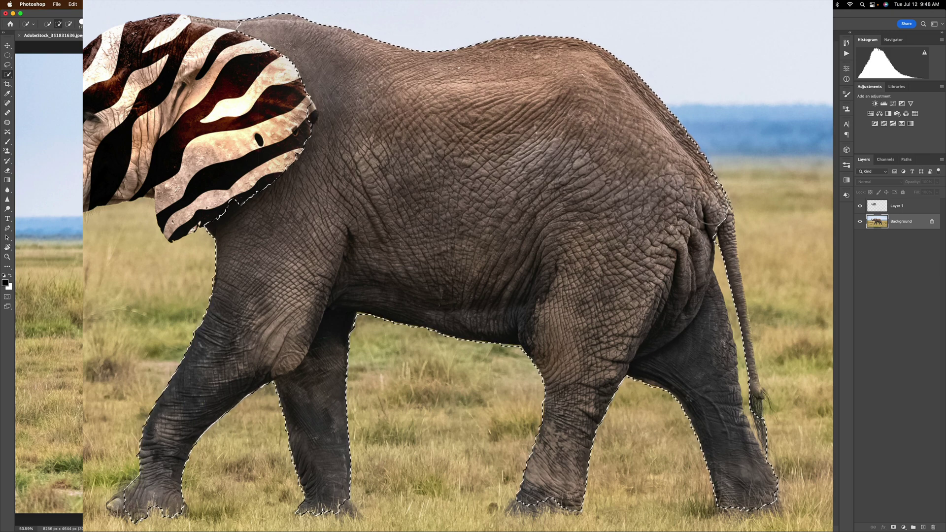
mouse_move(668, 191)
left_mouse_down()
mouse_move(648, 168)
mouse_move(628, 165)
left_mouse_up()
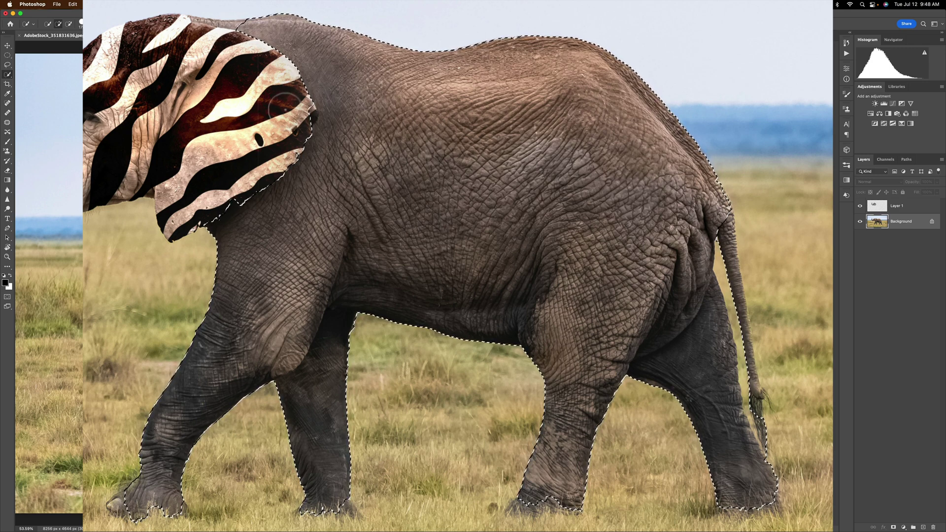
Step: Extend the body selection along the top of the neck behind the head using a smaller Quick Selection brush
key("alt")
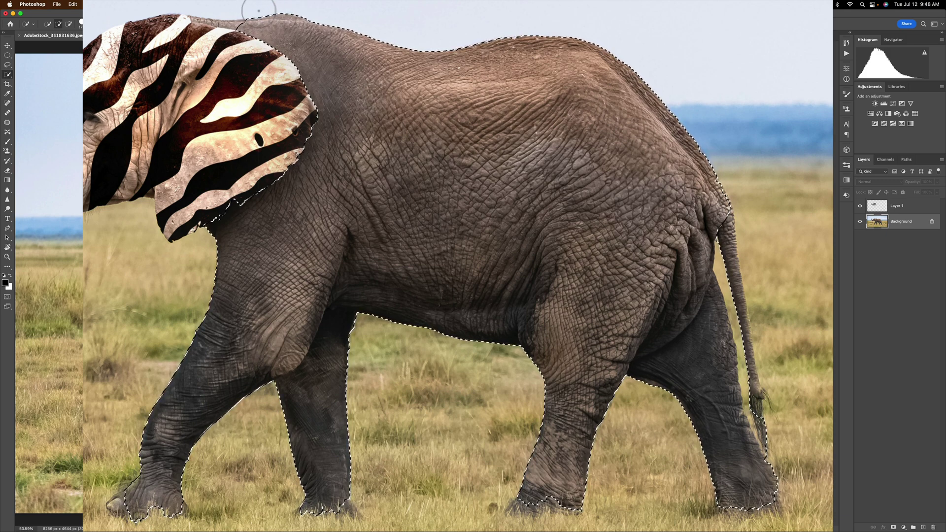
key("bracketleft")
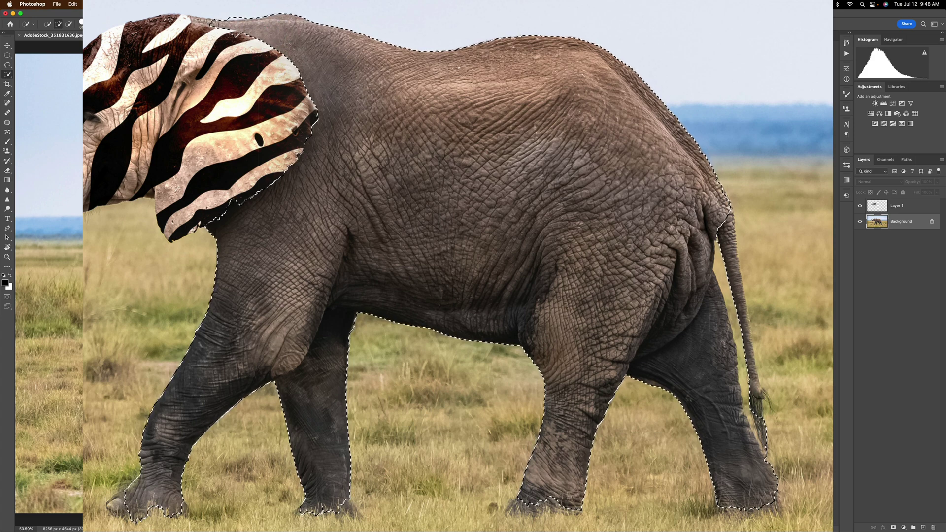
key("bracketleft")
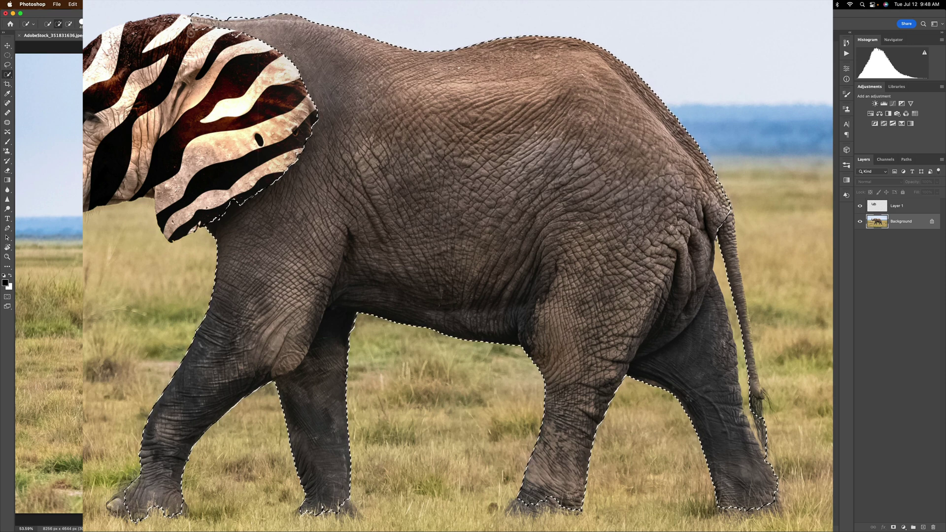
Step: Trim the excess sky from the body selection above the neck and refine its edges around the feet
key("alt")
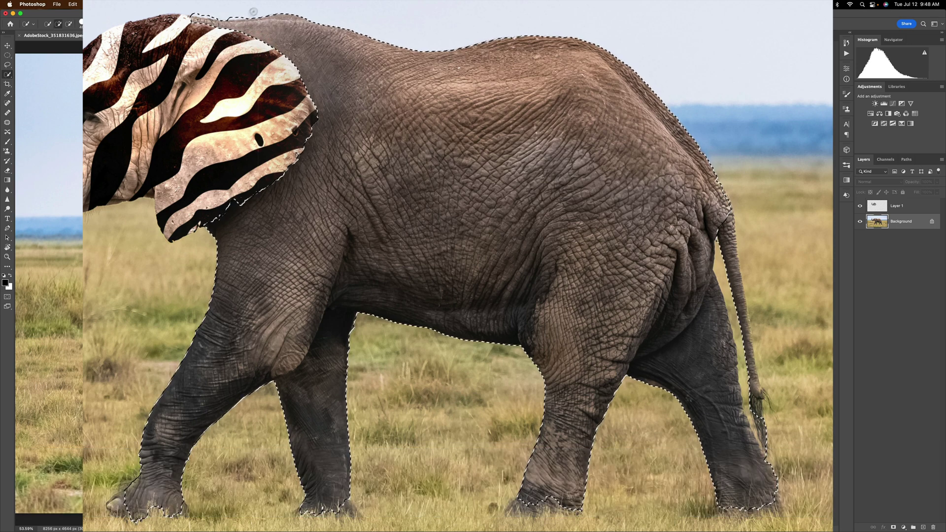
key("alt")
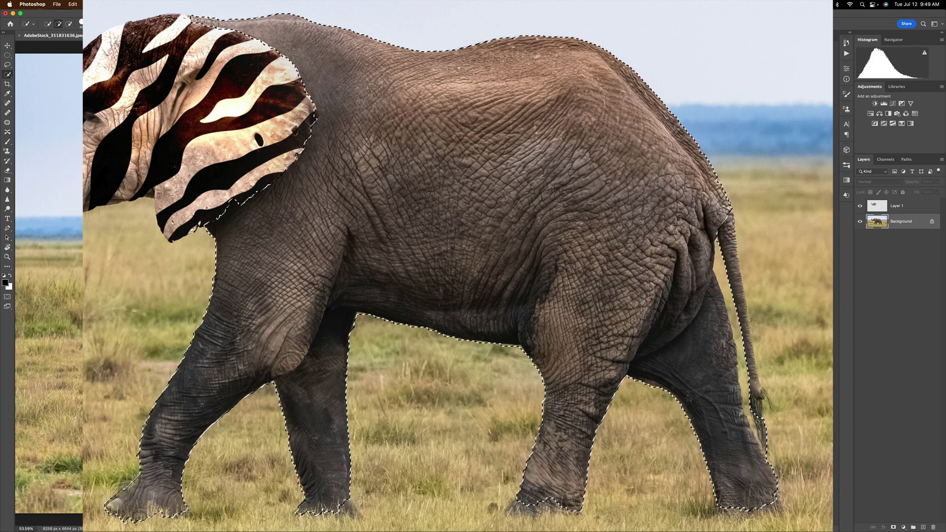
left_click(260, 502, "alt")
left_click(486, 513, "alt")
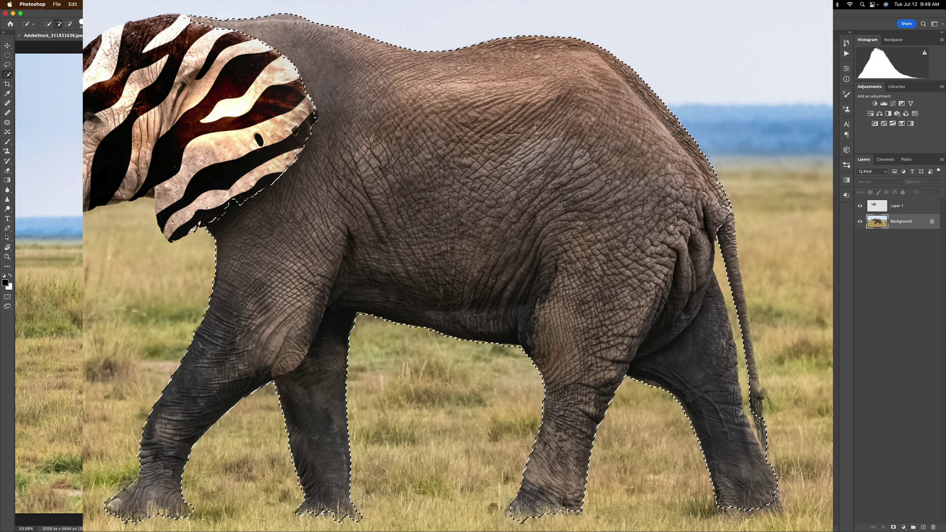
left_click(657, 510, "alt")
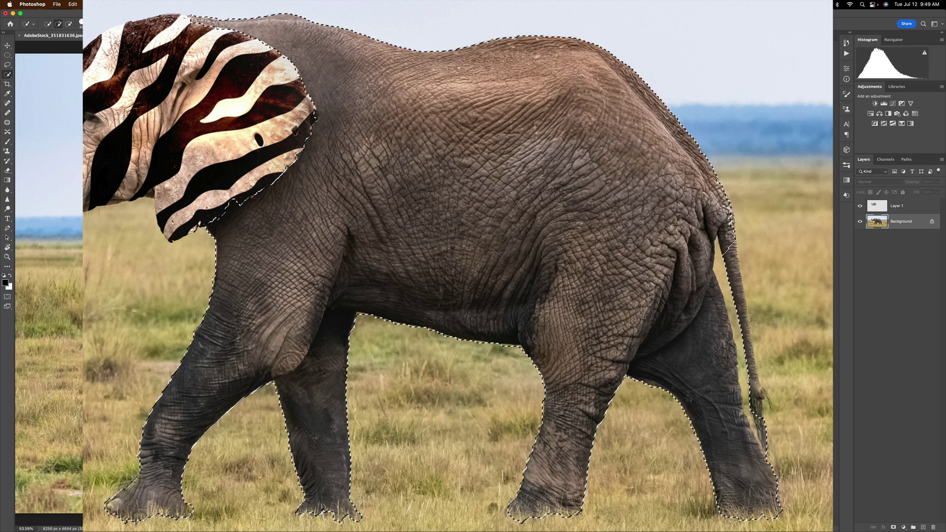
Step: Add the length of the tail to the selection and subtract the patch of grass picked up beside it
mouse_move(731, 265)
left_mouse_down()
mouse_move(761, 327)
mouse_move(760, 351)
left_mouse_up()
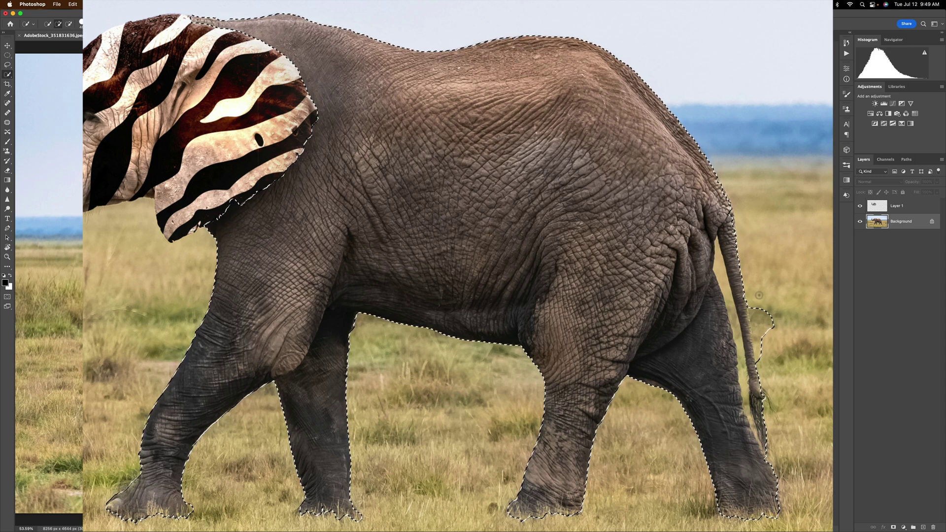
key("bracketright")
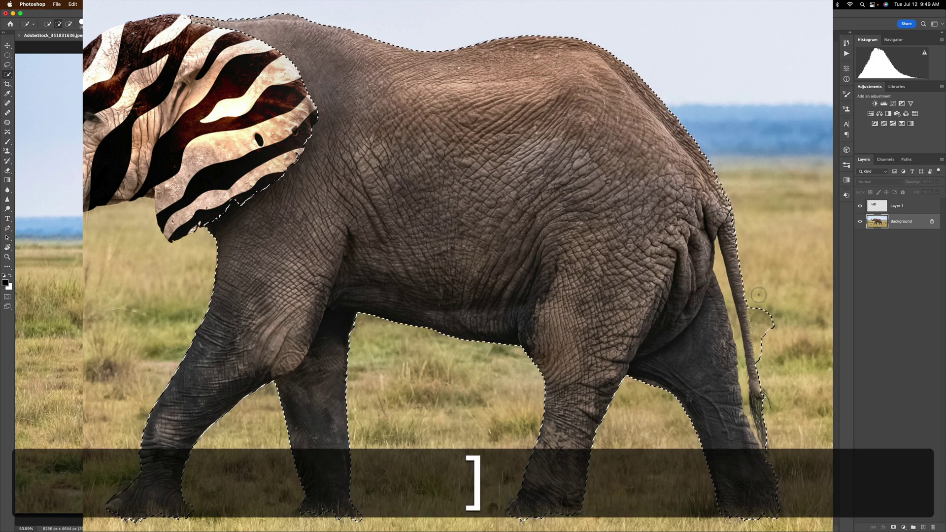
key("alt")
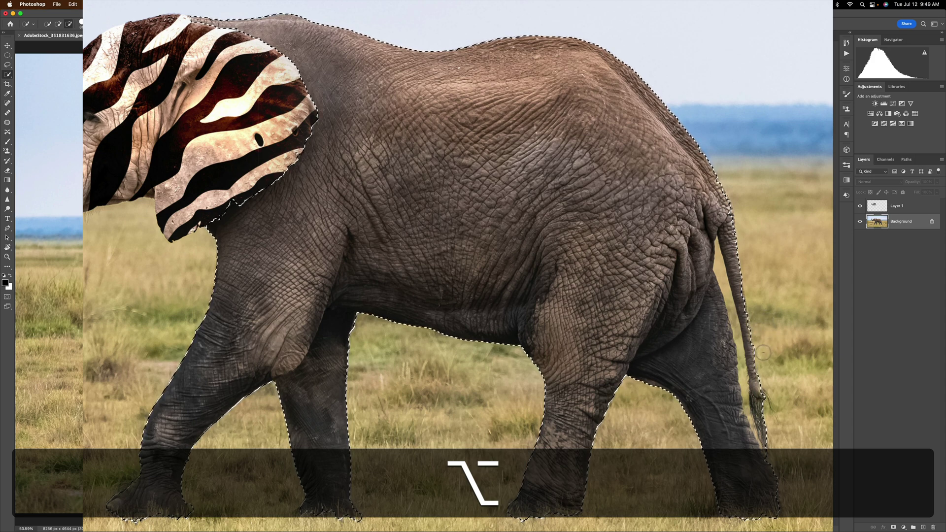
left_click(778, 358, "alt")
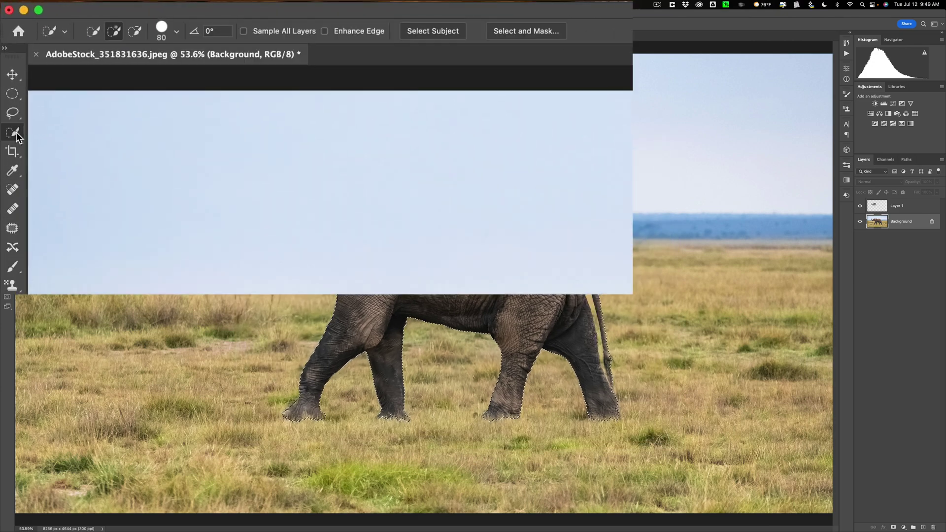
Step: Subtract the grass between the tail and hind leg from the selection with the Magic Wand Tool, and undo the stray subtraction at the tail tip
right_click(16, 132)
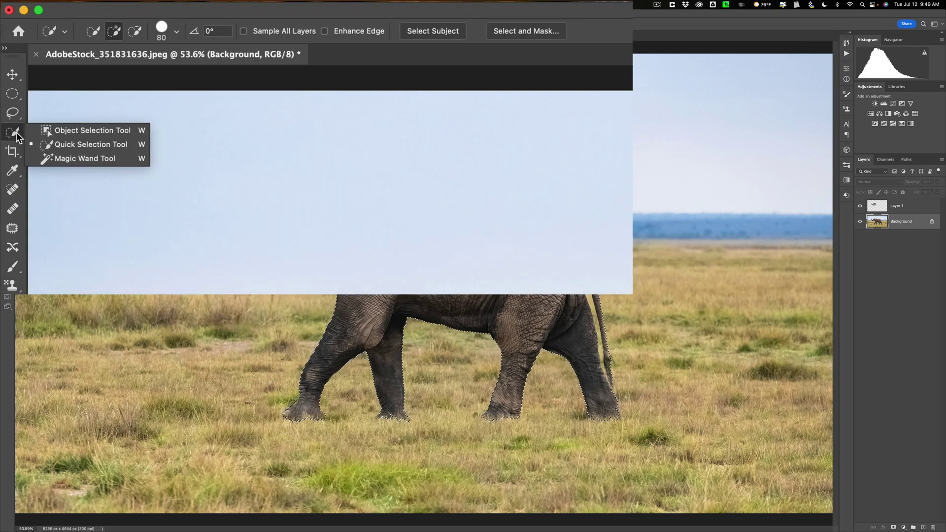
left_click(64, 155)
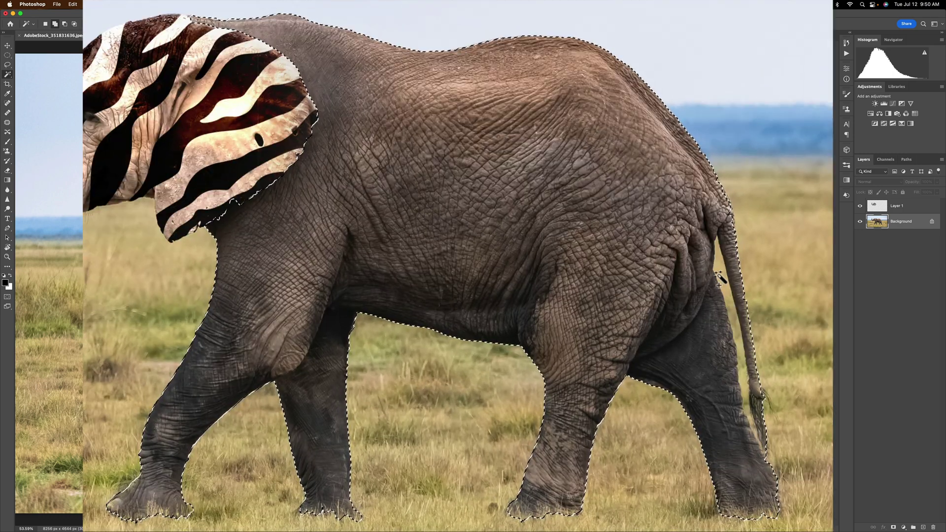
key("alt")
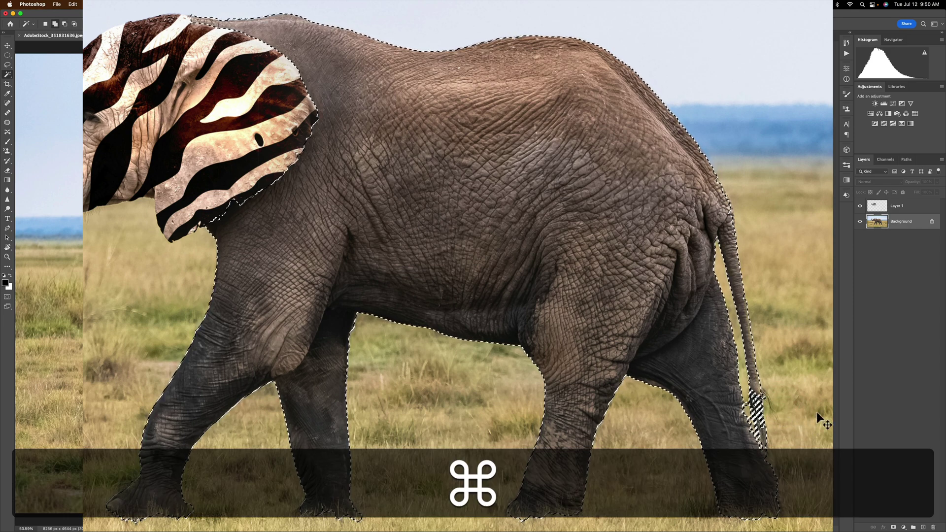
key("super+z")
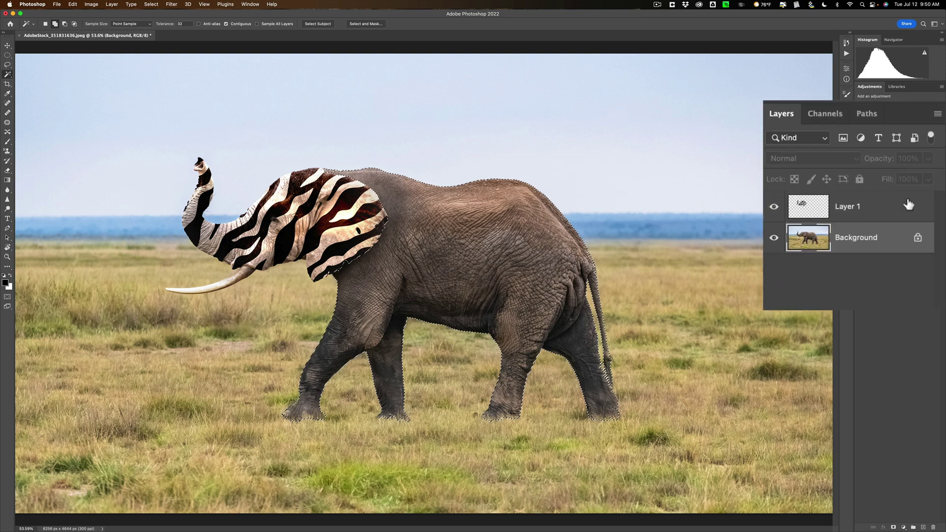
Step: Add a new empty layer above Layer 1 and activate the Pattern Stamp Tool with its brush enlarged to 600 px
left_click(923, 205)
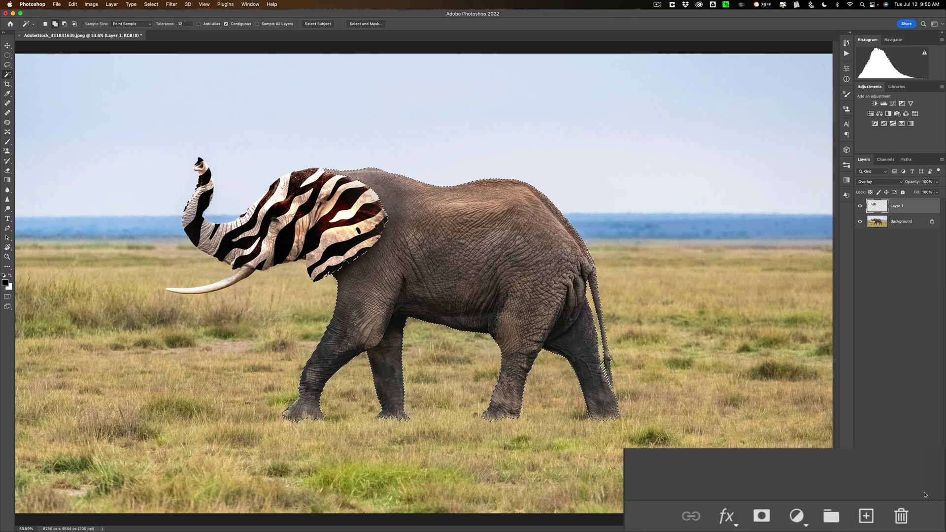
left_click(867, 516)
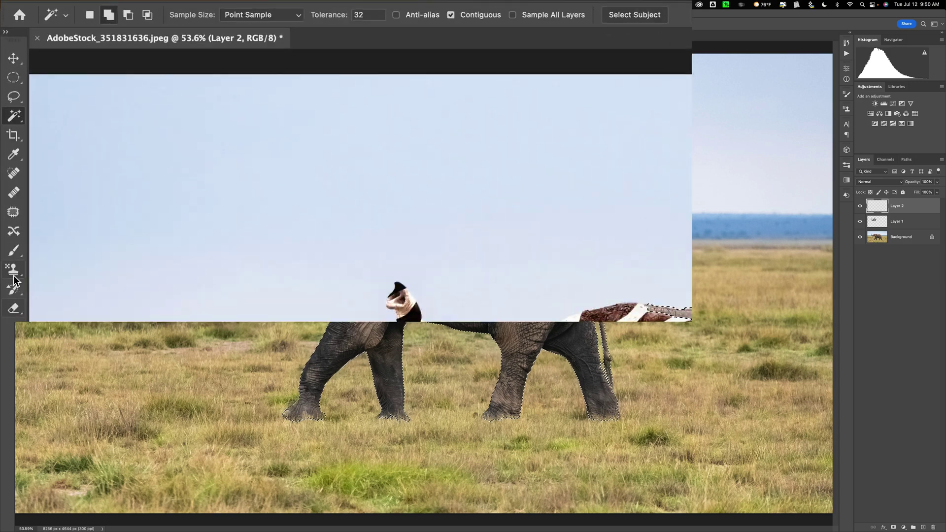
left_click(8, 150)
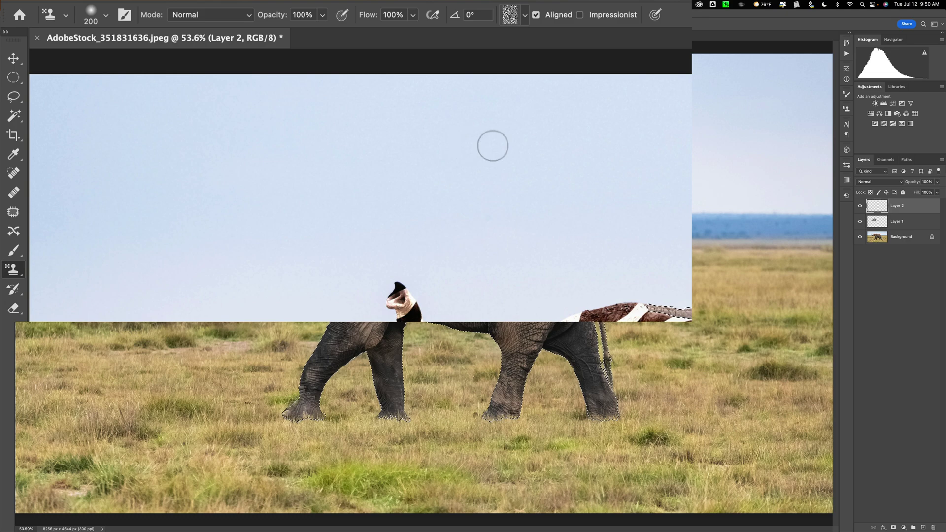
key("bracketright")
key("bracketright")
key("bracketright")
key("bracketright")
key("bracketright")
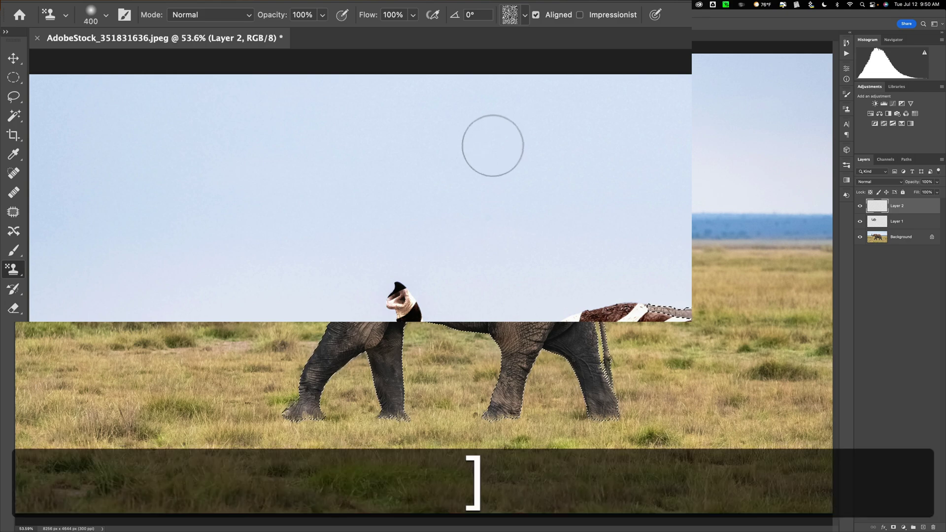
Step: Choose the other zebra-stripe pattern, the wider one, for the Pattern Stamp Tool
left_click(524, 15)
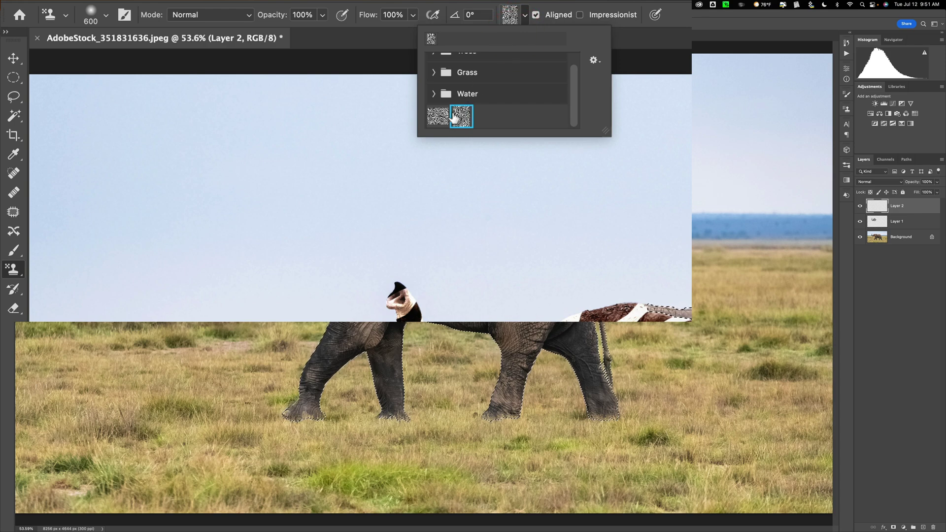
left_click(438, 115)
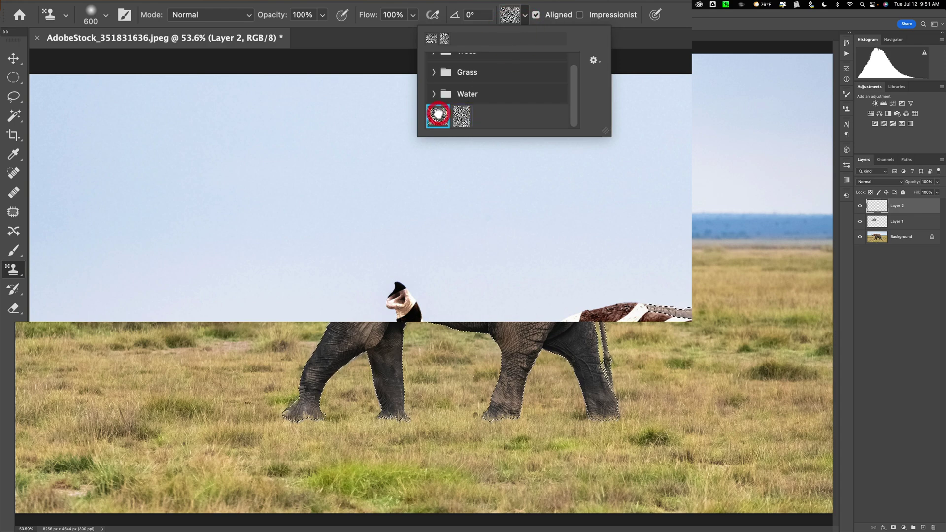
left_click(525, 15)
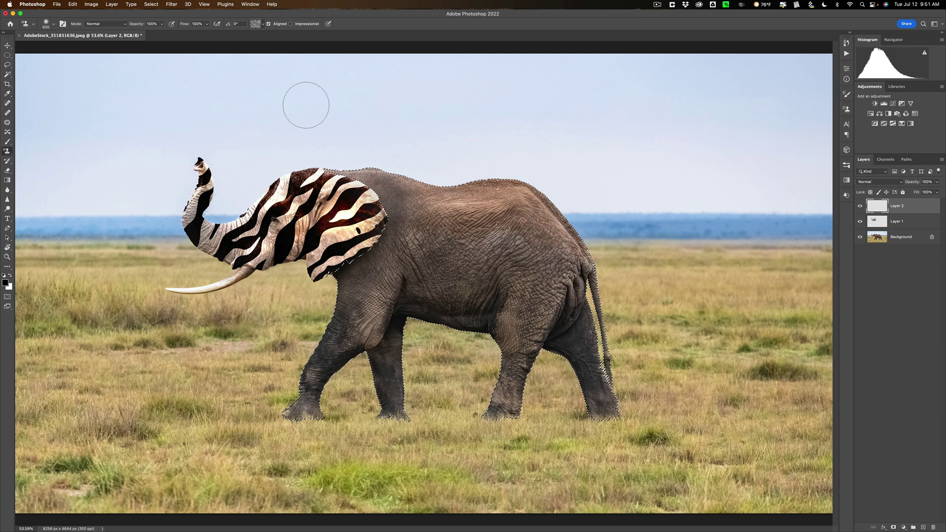
Step: Enlarge the Pattern Stamp brush to 1700 px and paint the zebra pattern over the selected body, legs and tail
key("bracketright")
key("bracketright")
key("bracketright")
key("bracketright")
key("bracketright")
key("bracketright")
key("bracketright")
key("bracketright")
key("bracketright")
key("bracketright")
key("bracketright")
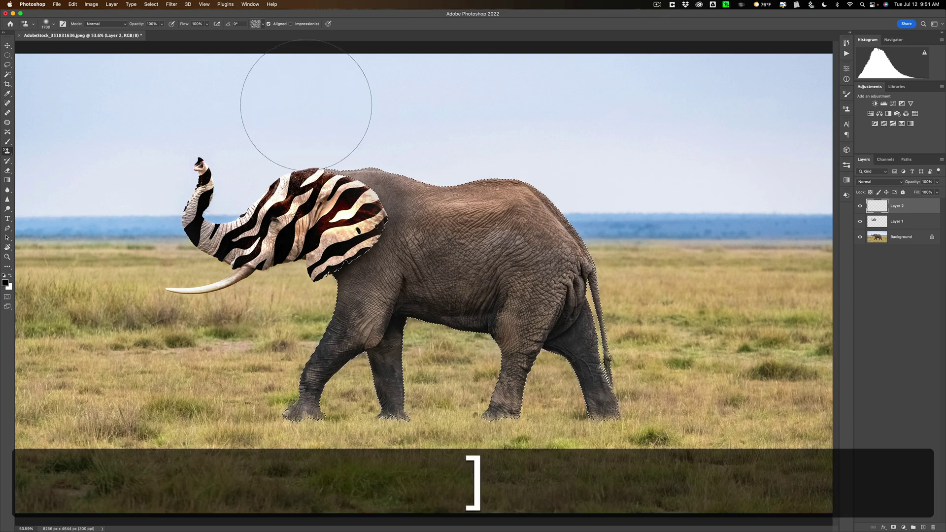
mouse_move(374, 183)
left_mouse_down()
mouse_move(553, 232)
mouse_move(518, 355)
left_mouse_up()
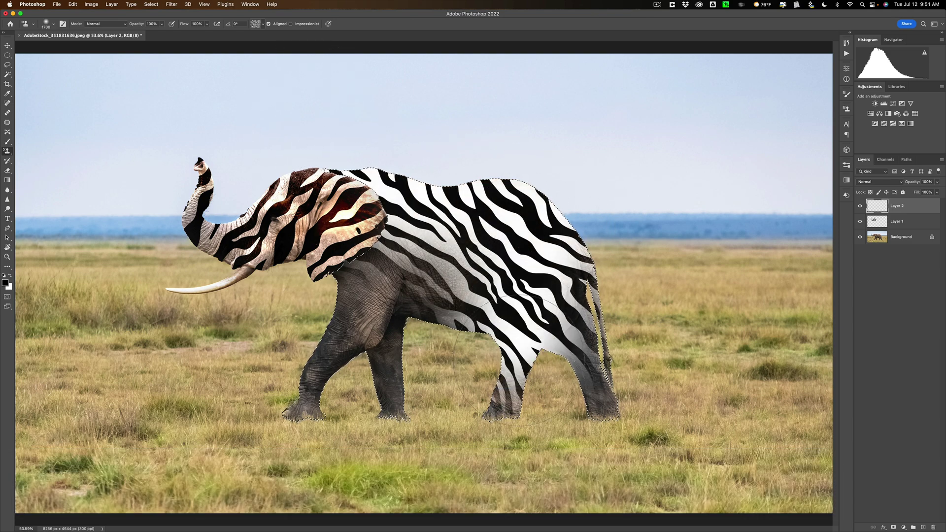
mouse_move(369, 383)
left_mouse_down()
mouse_move(363, 408)
mouse_move(327, 408)
left_mouse_up()
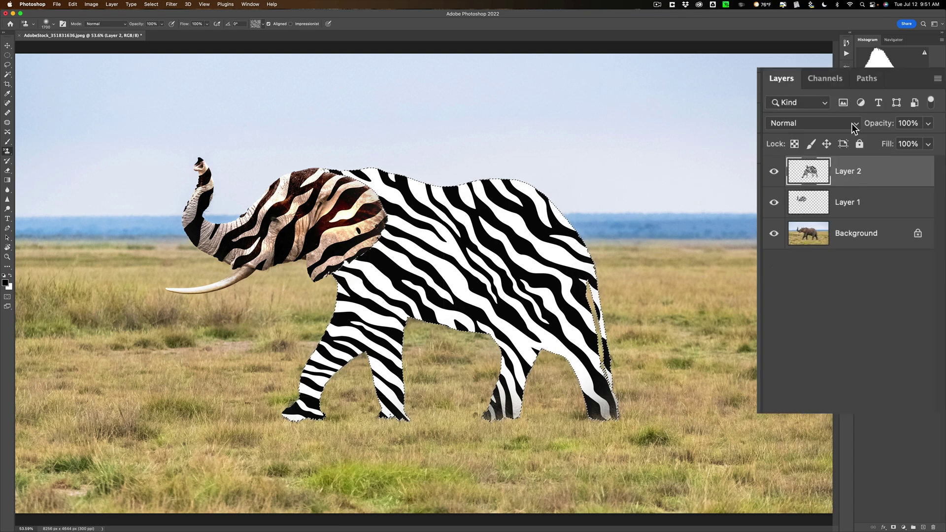
Step: Set the body stripe layer's blend mode to Overlay and deselect the body
left_click(855, 125)
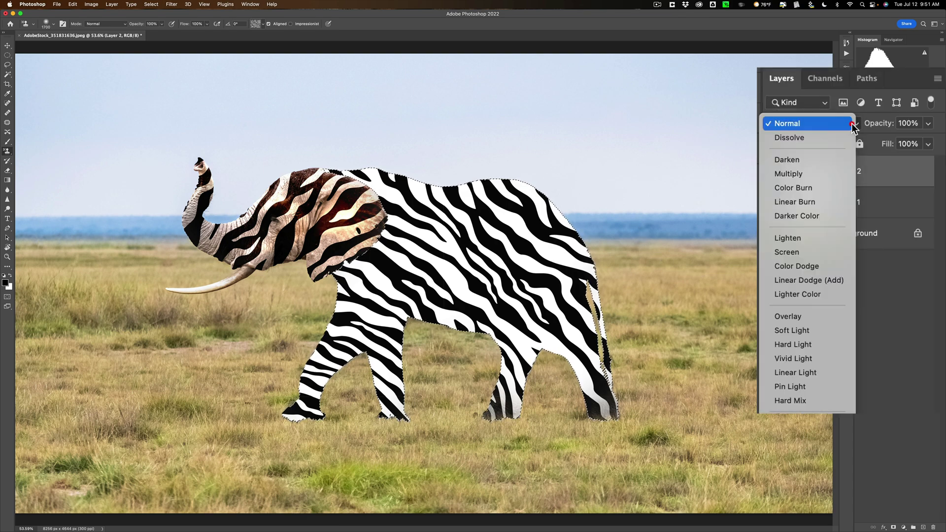
left_click(795, 320)
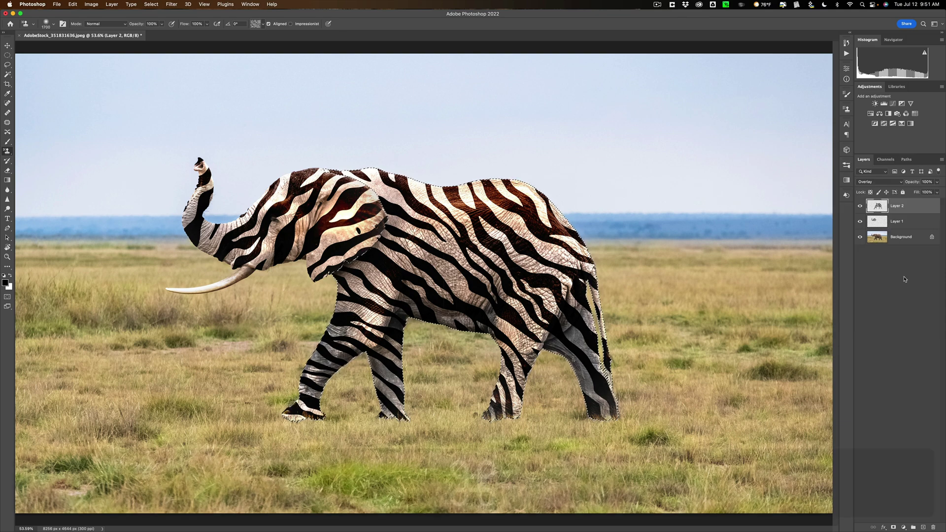
key("super+d")
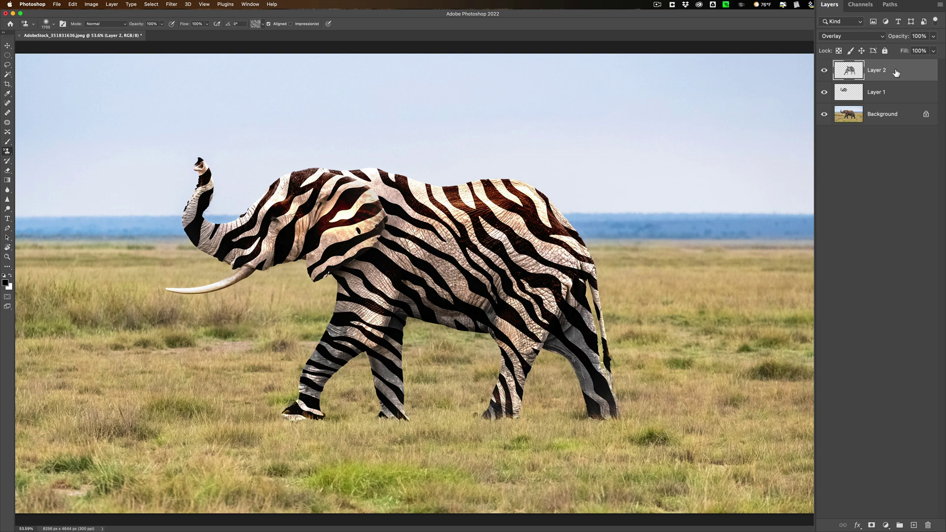
Step: Group the two stripe layers and lower the group's opacity to 83%
left_click(900, 94, "super")
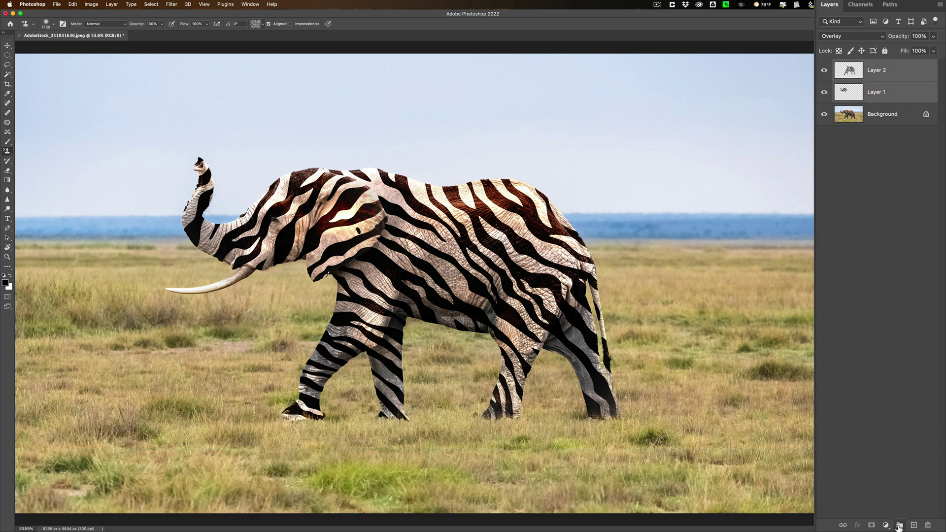
left_click(899, 525)
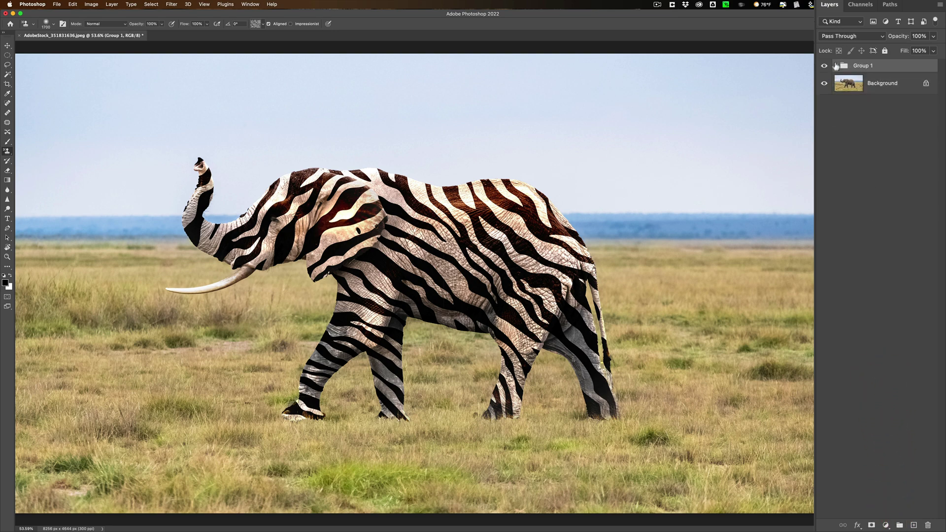
left_click(836, 66)
left_click(835, 66)
left_click_drag(897, 38, 887, 37)
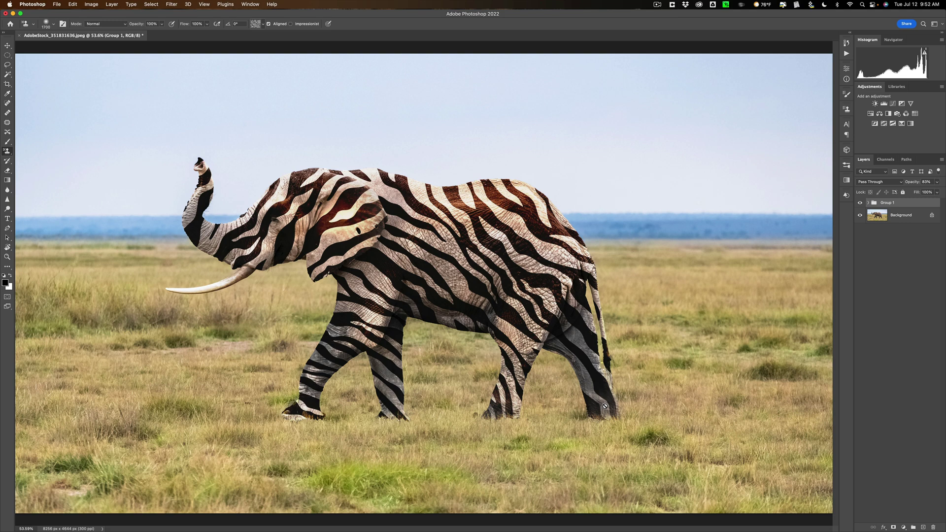
Step: Switch to TextEdit and copy the elephant photo's stock asset number, 351831636
mouse_move(685, 530)
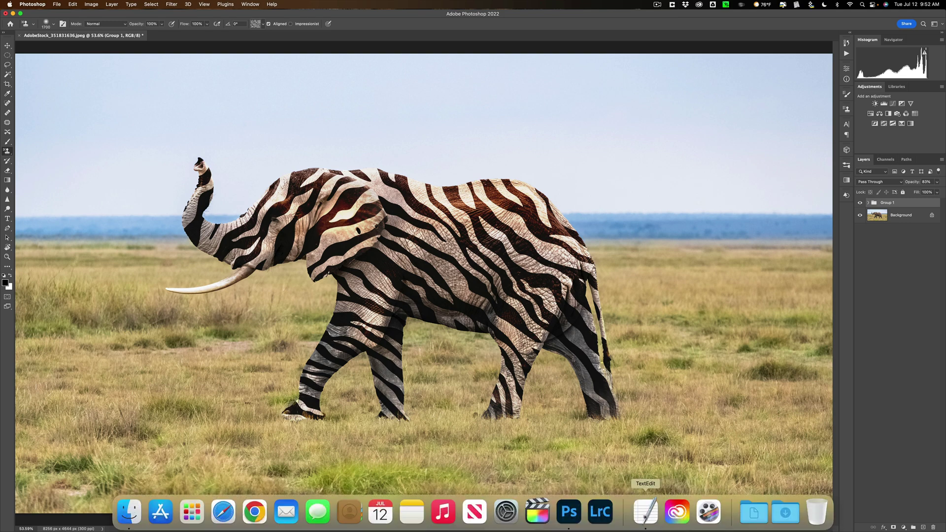
left_click(646, 513)
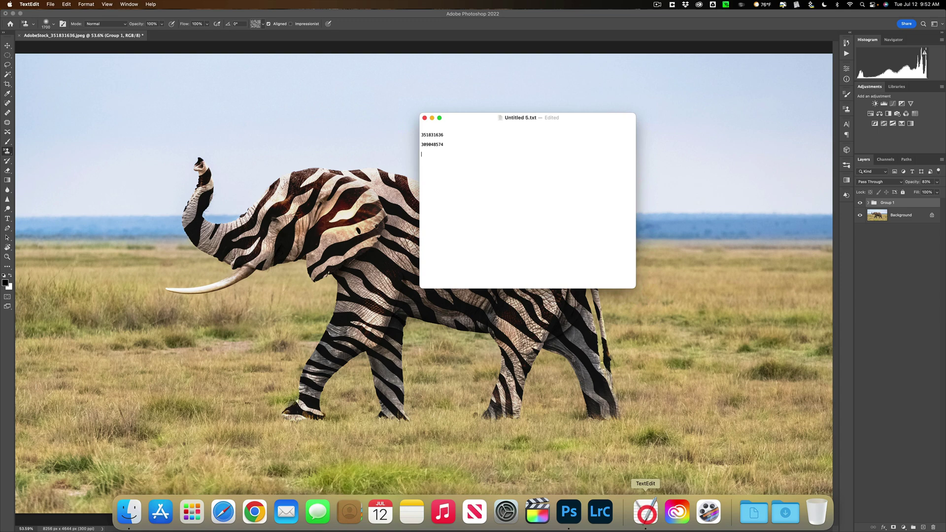
double_click(432, 135)
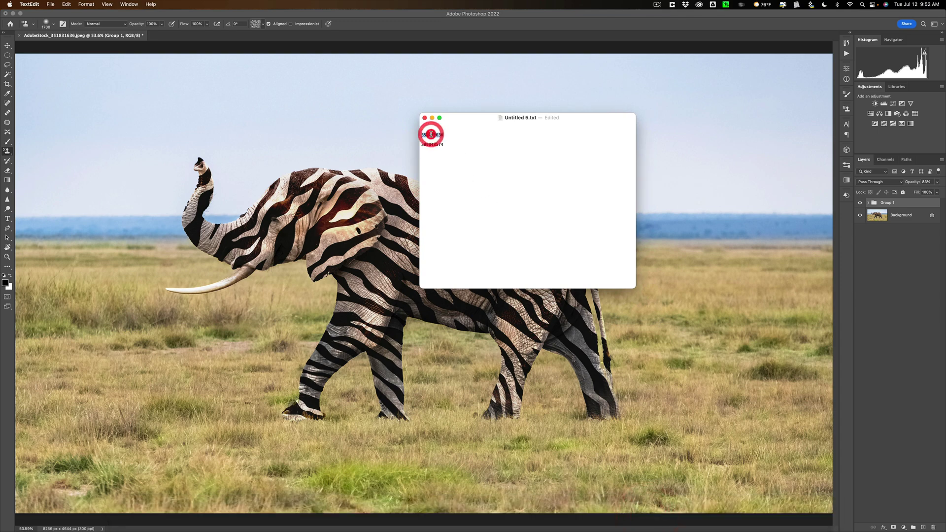
key("super+c")
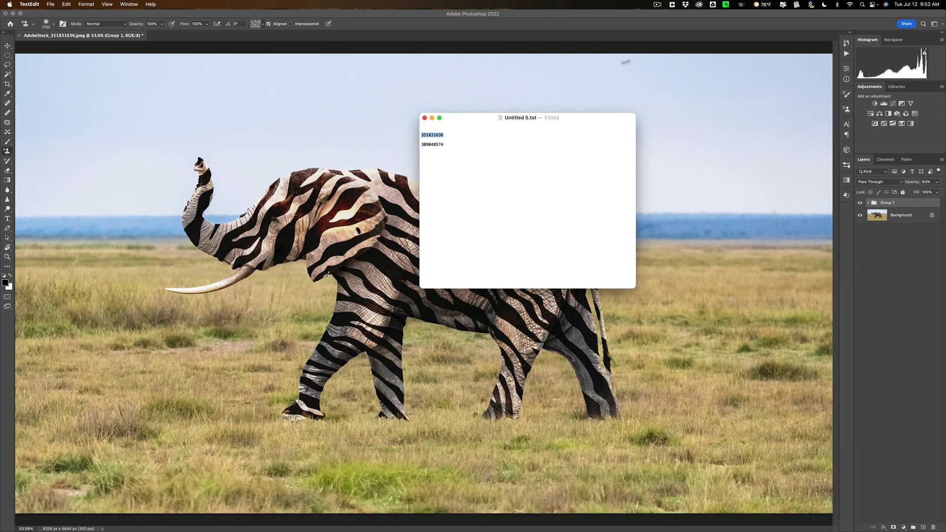
Step: Switch to Creative Cloud and search the free Stock & Marketplace assets for the elephant photo's number, 351831636
left_click(699, 5)
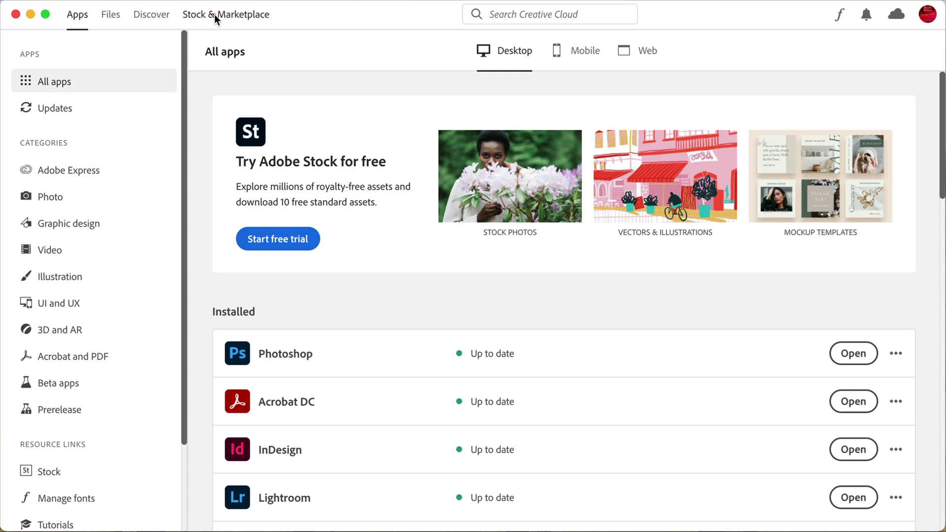
left_click(214, 15)
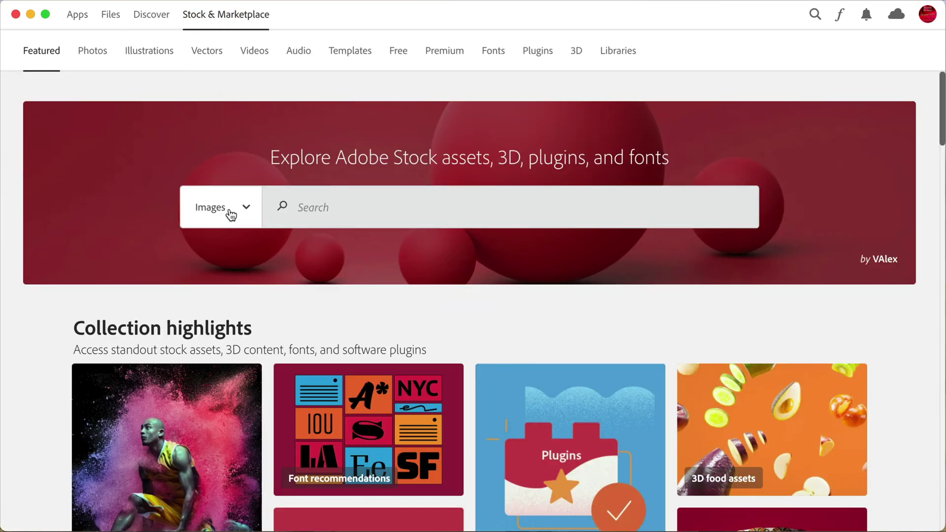
left_click(231, 215)
left_click(225, 281)
left_click(336, 208)
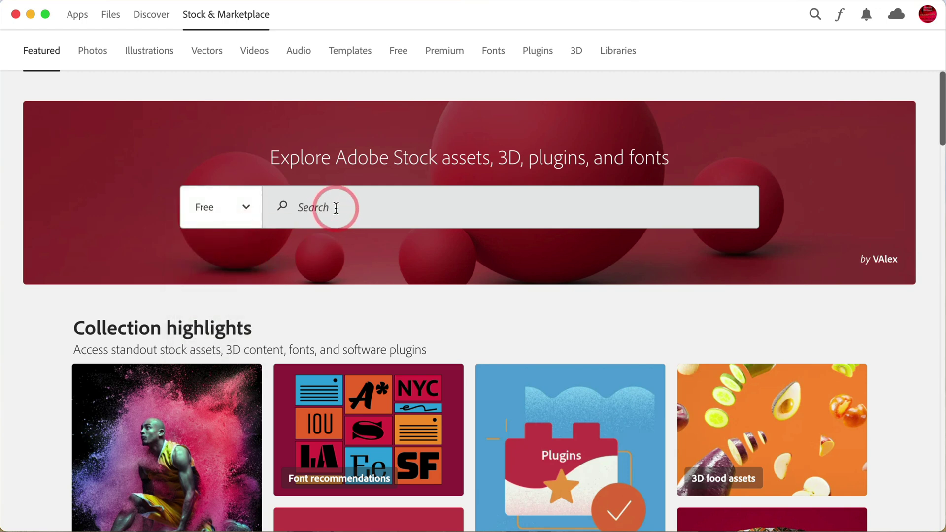
key("super+v")
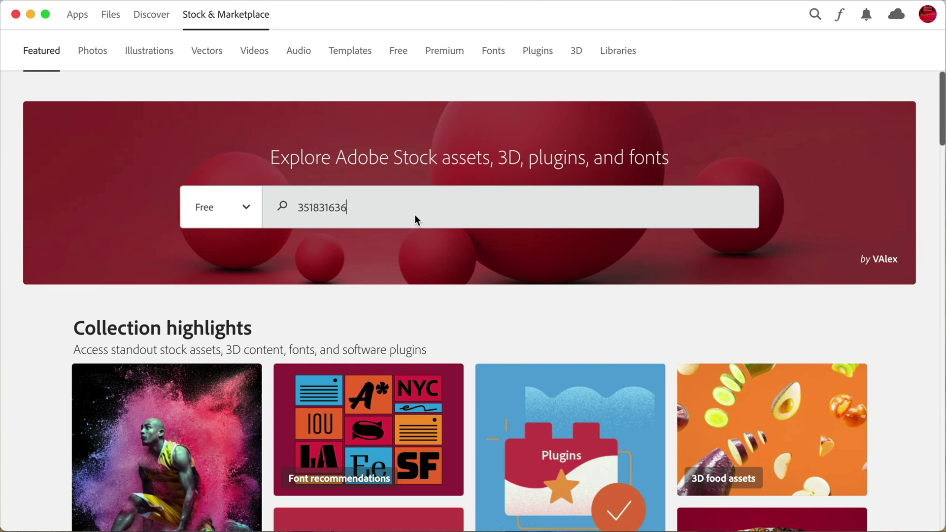
key("Return")
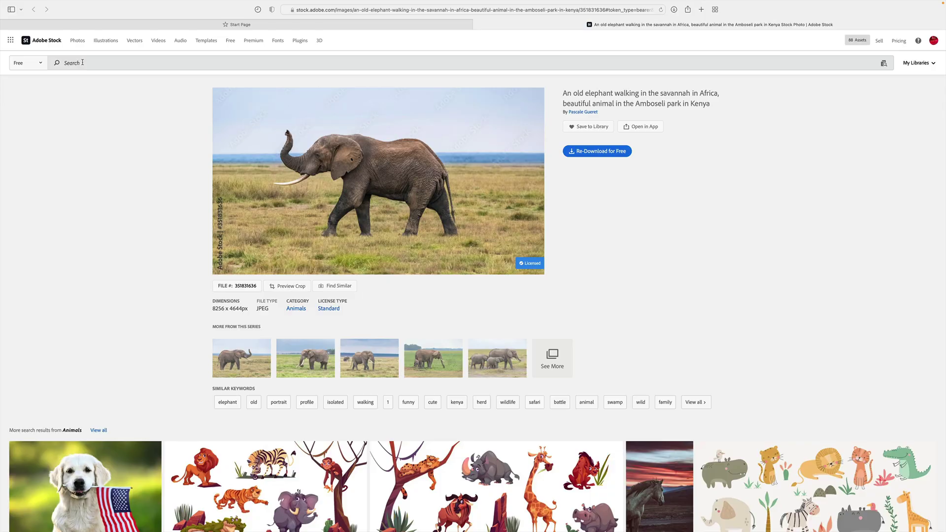
Step: Return to the TextEdit note and copy the zebra pattern's stock asset number, 309048574
key("ctrl+Left")
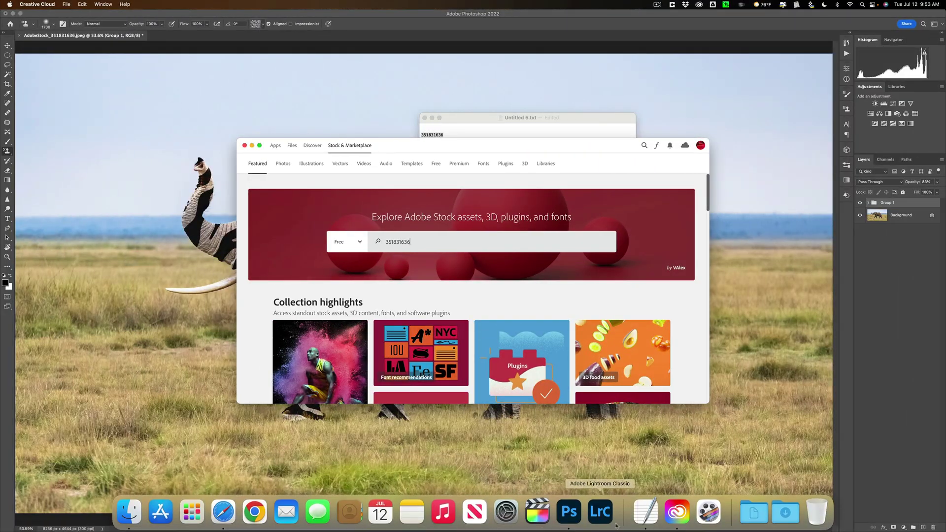
left_click(646, 513)
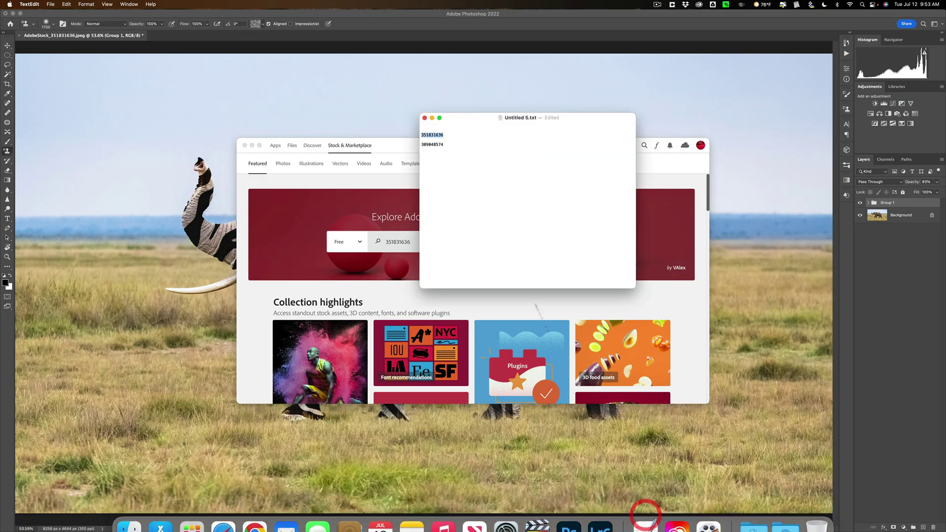
double_click(434, 144)
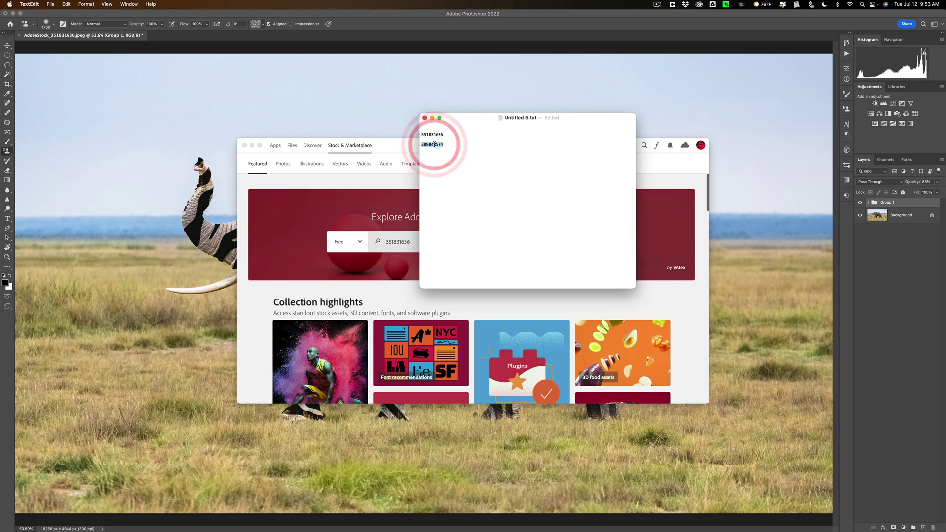
key("super+c")
Step: Switch to the Adobe Stock page in the browser and search the free assets for number 309048574
key("ctrl+Right")
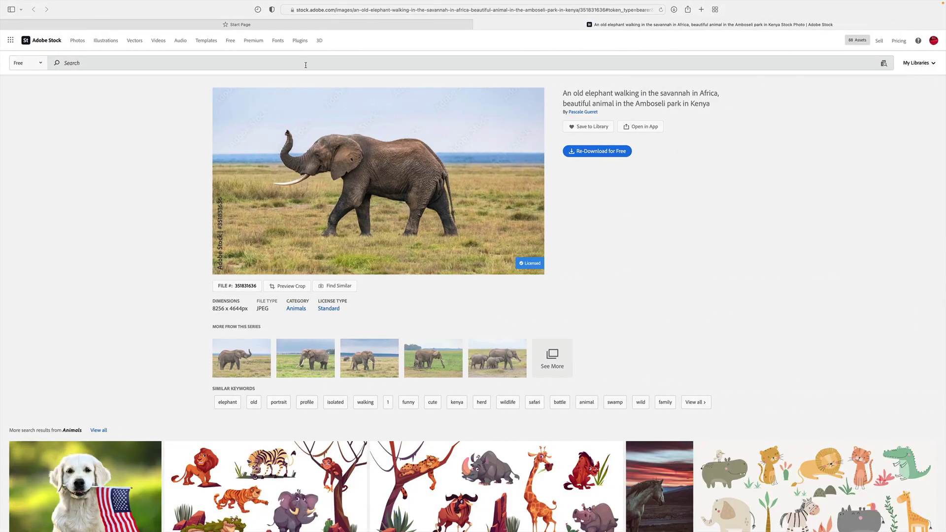
left_click(305, 63)
key("super+v")
key("Return")
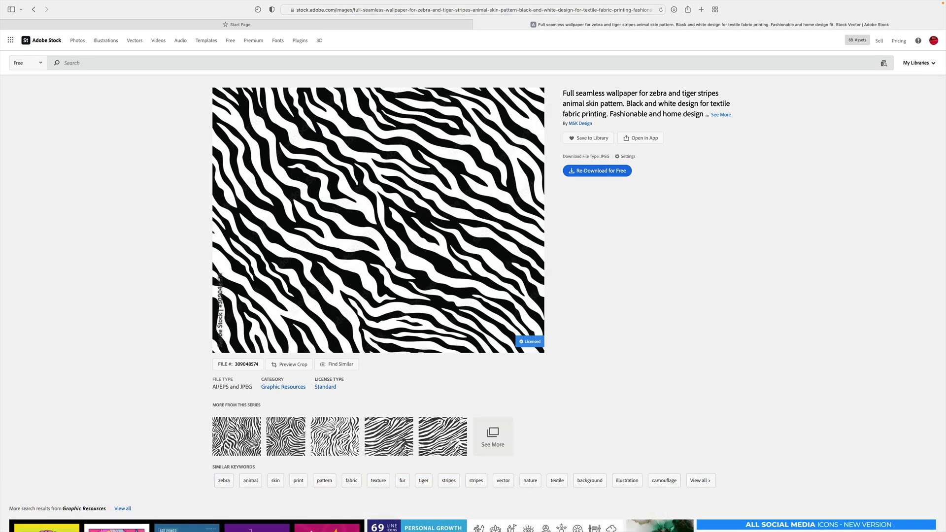
Step: Leave the browser and minimize the TextEdit note and the Creative Cloud window to uncover the elephant document in Photoshop
key("ctrl+Left")
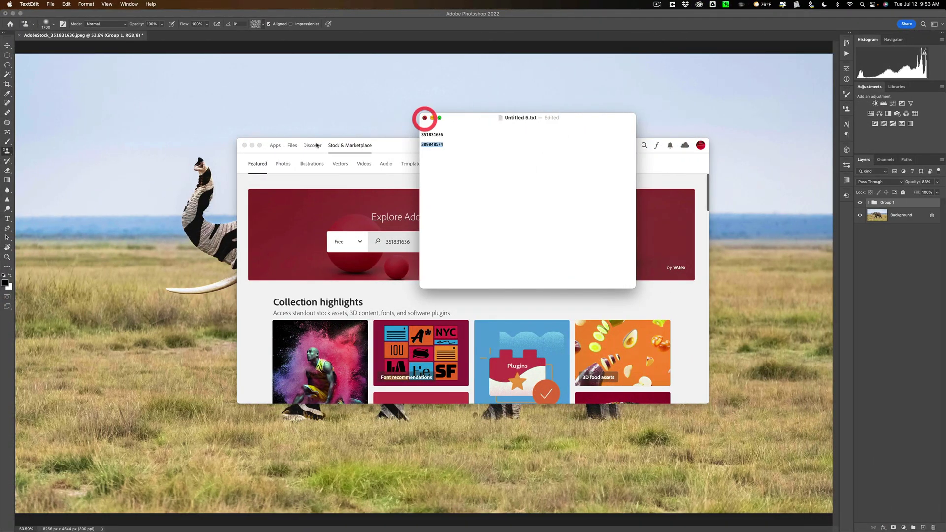
left_click(424, 118)
left_click(561, 263)
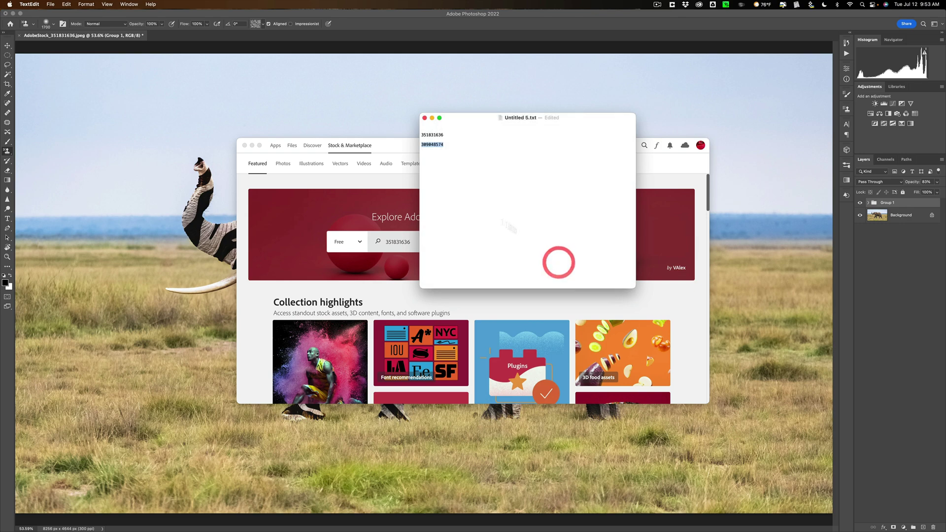
left_click(432, 118)
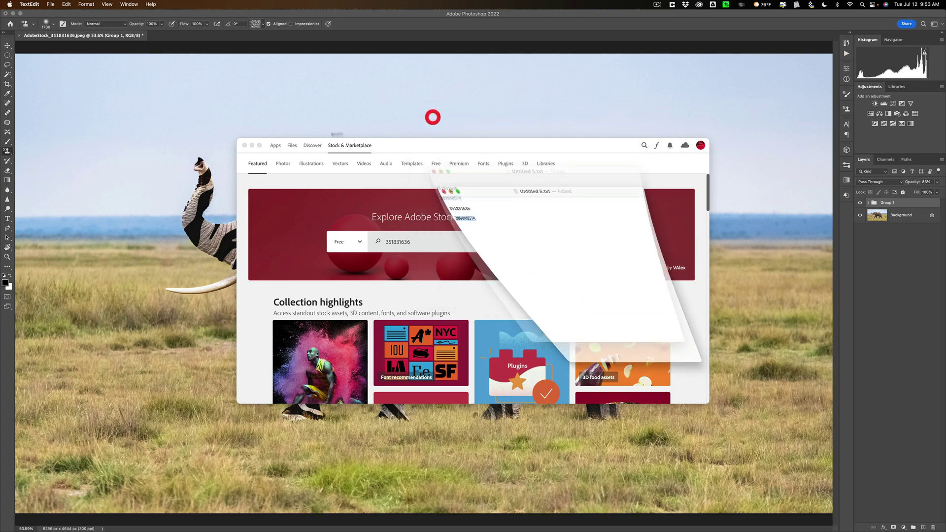
left_click(252, 146)
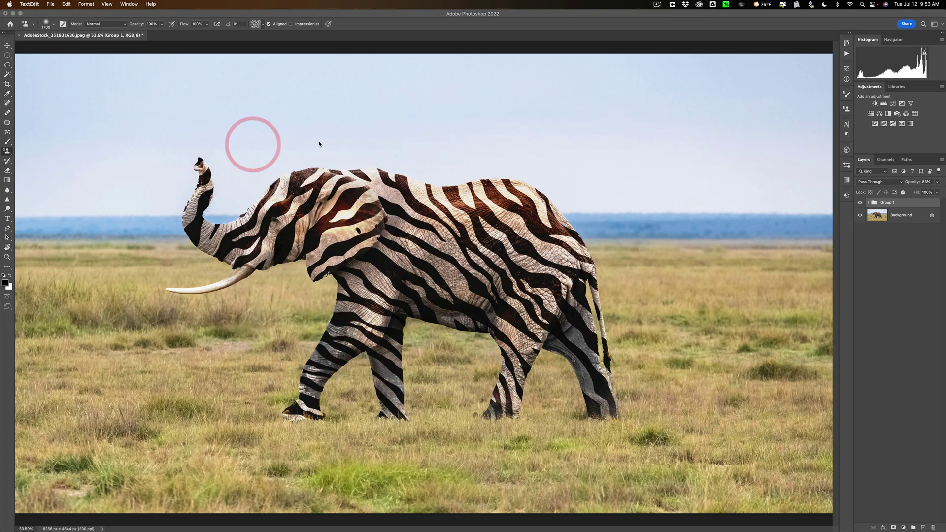